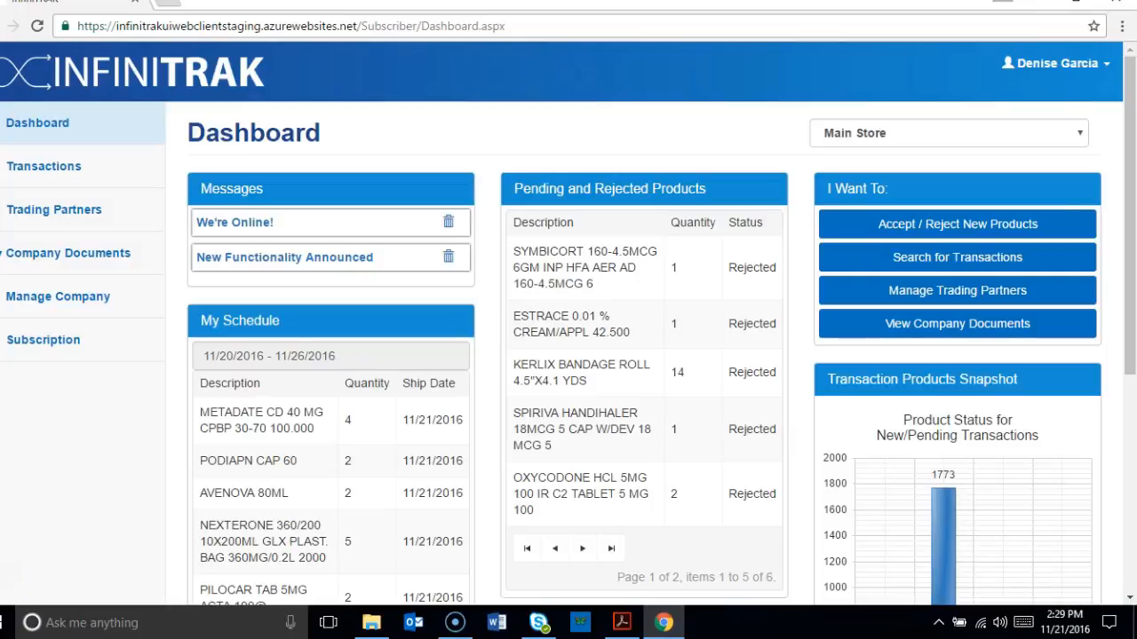
Start a new transaction from the Transactions section
left_click(32, 167)
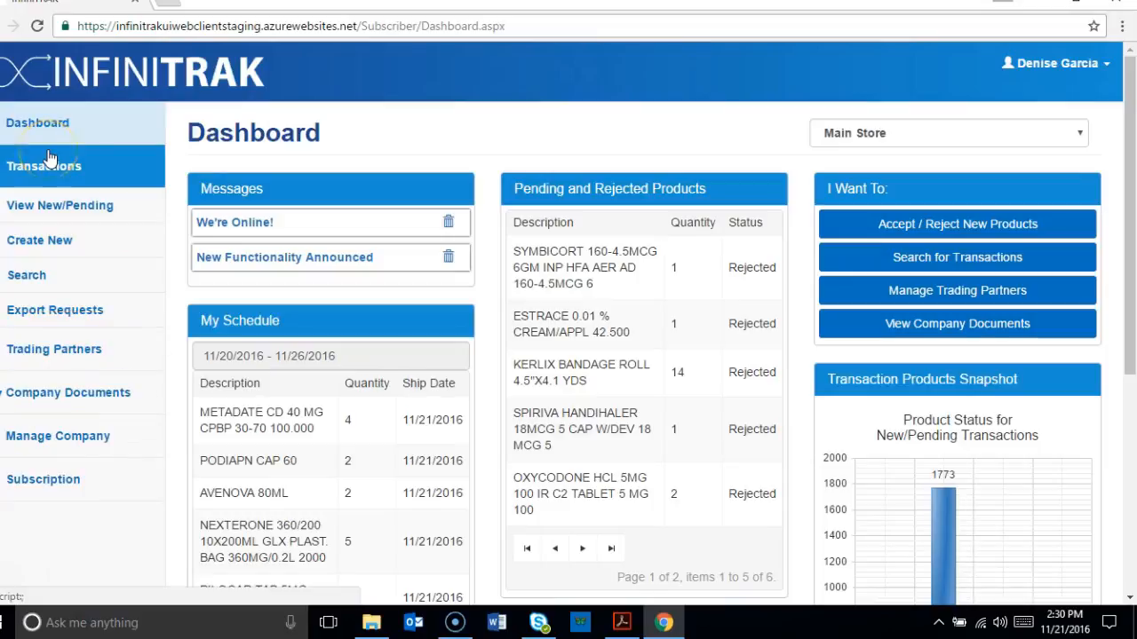
left_click(53, 242)
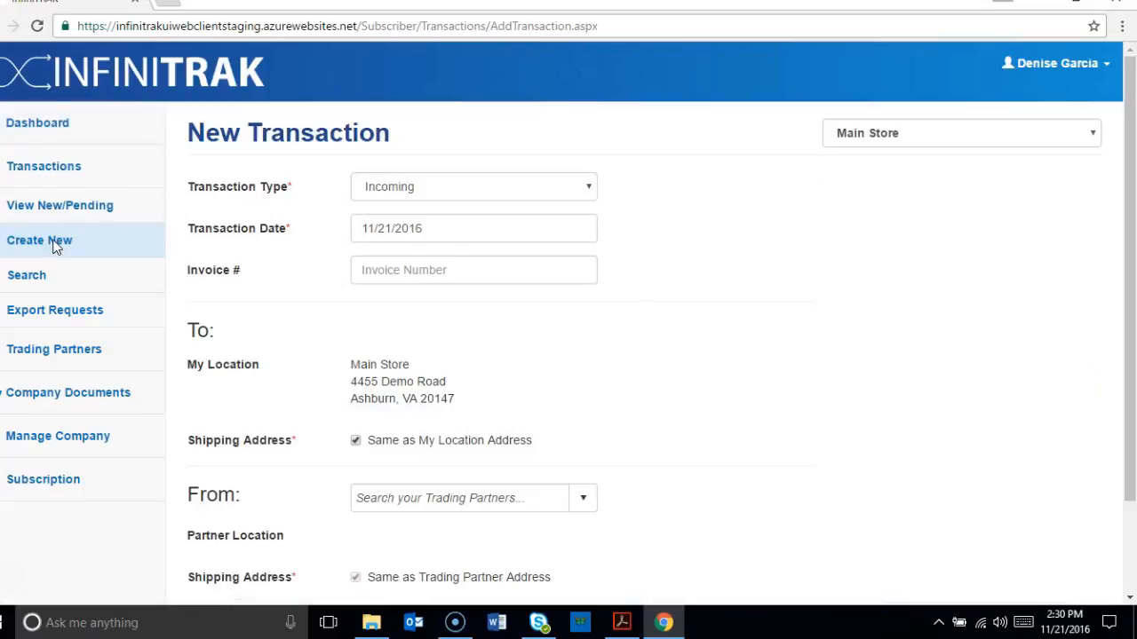
left_click(588, 191)
left_click(520, 223)
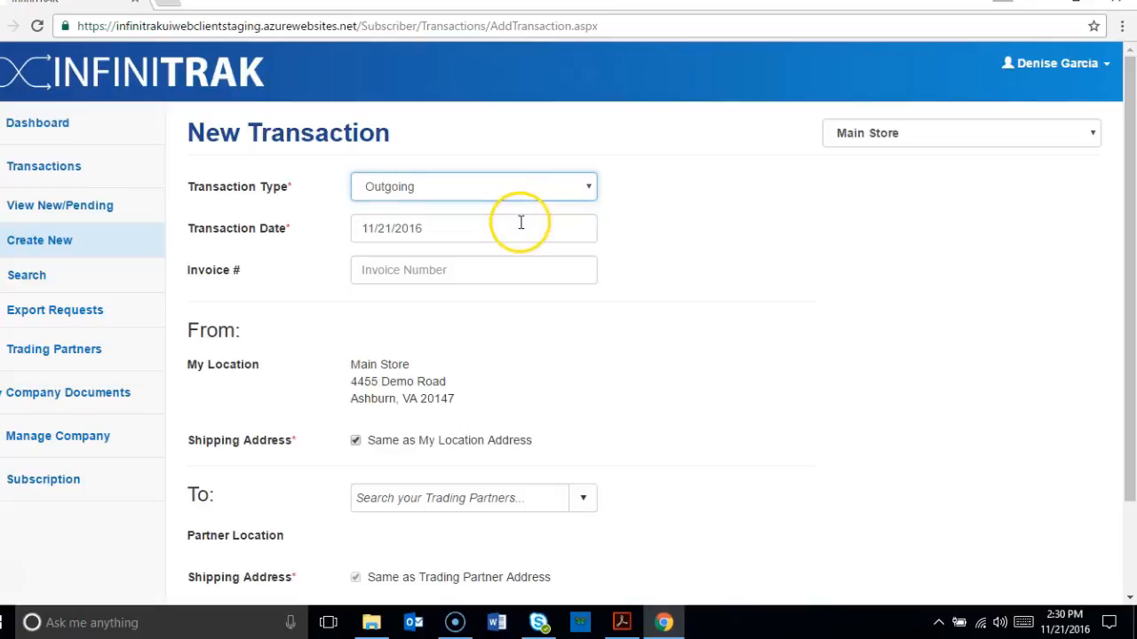
left_click(589, 186)
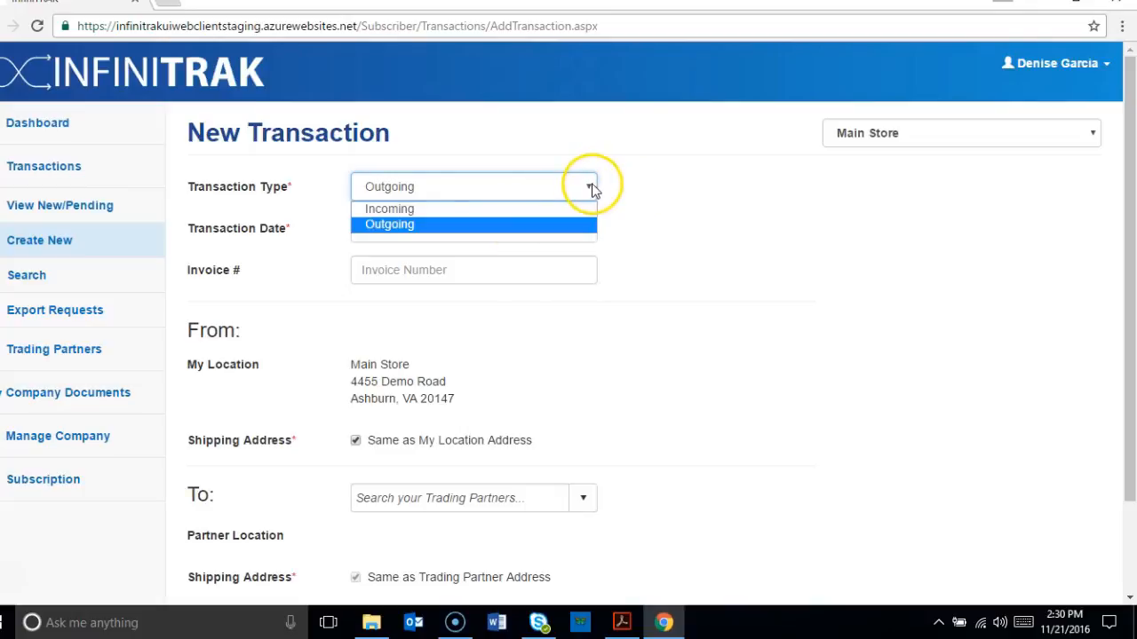
left_click(520, 213)
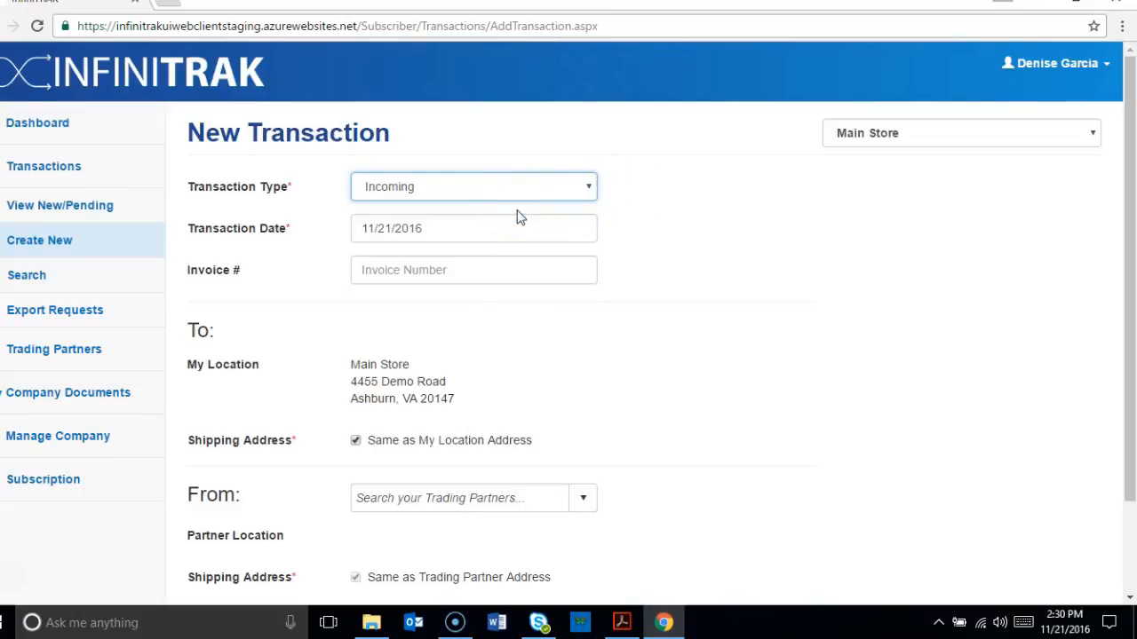
Enter 78907809 as the invoice number of the incoming transaction
left_click(513, 270)
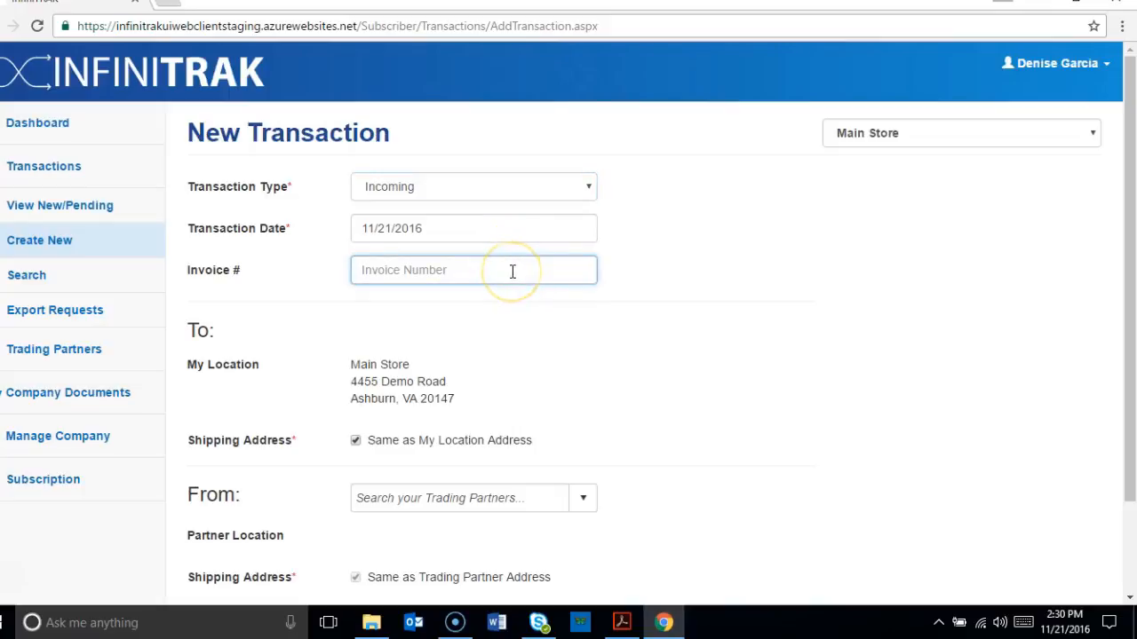
type("78907809")
left_click(616, 330)
left_click_drag(1134, 241, 1134, 318)
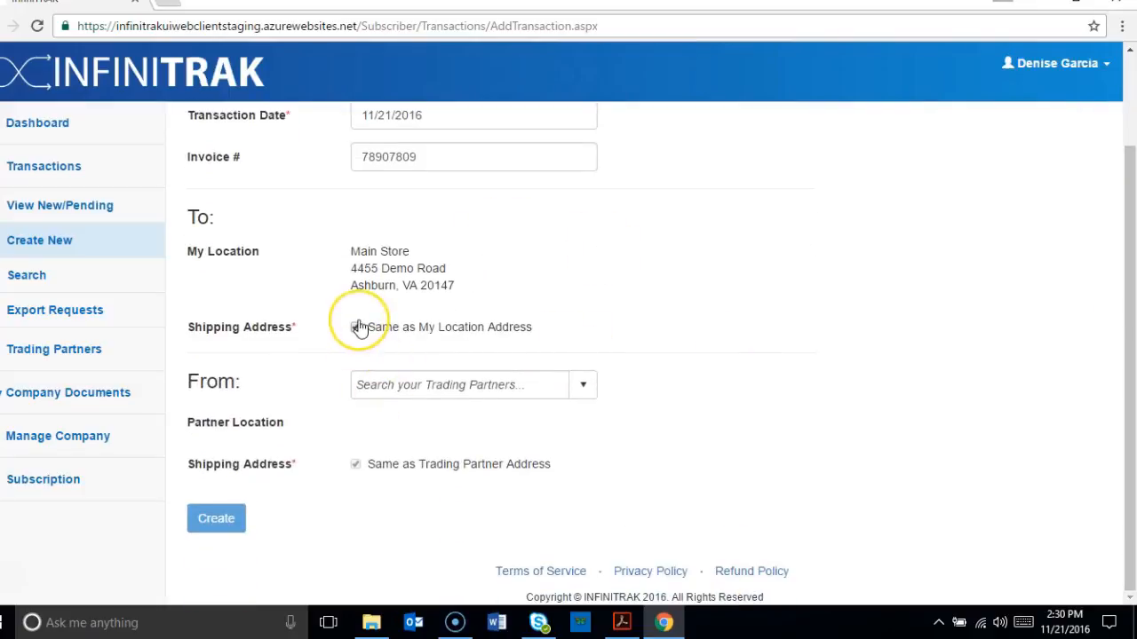
left_click(357, 327)
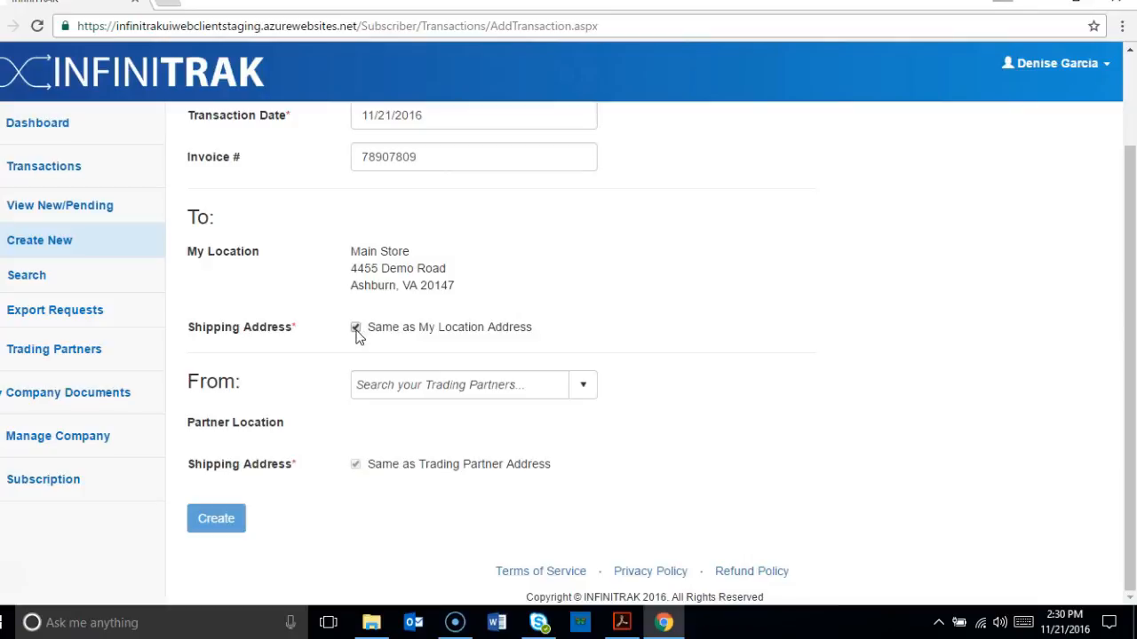
left_click(356, 328)
left_click(355, 328)
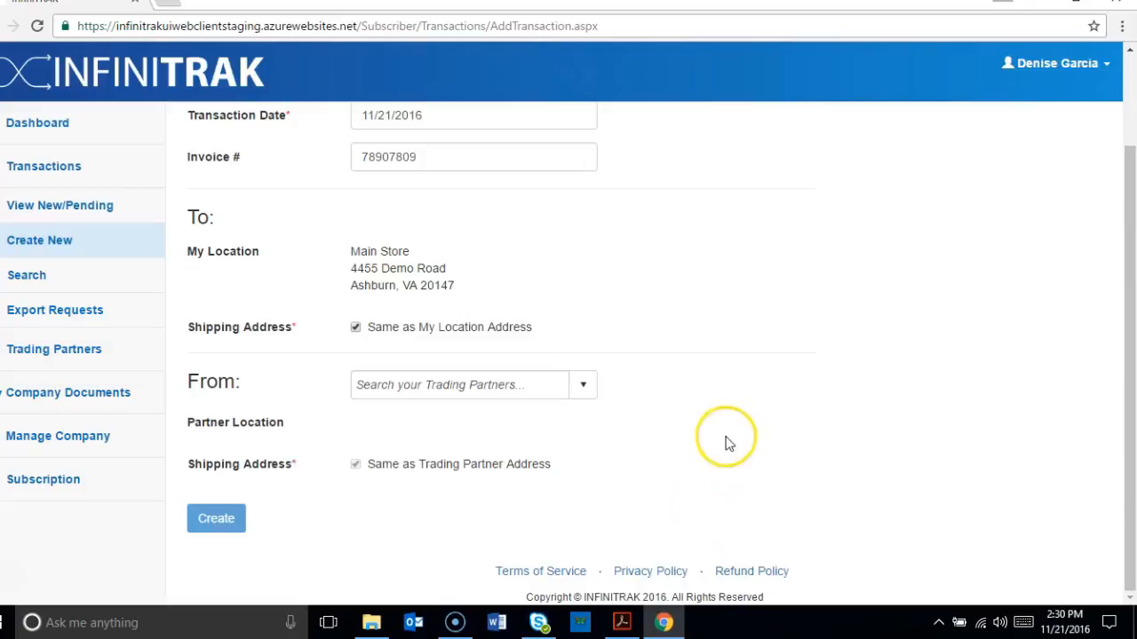
Choose Masters Rx as the sending trading partner and create the transaction
left_click(583, 389)
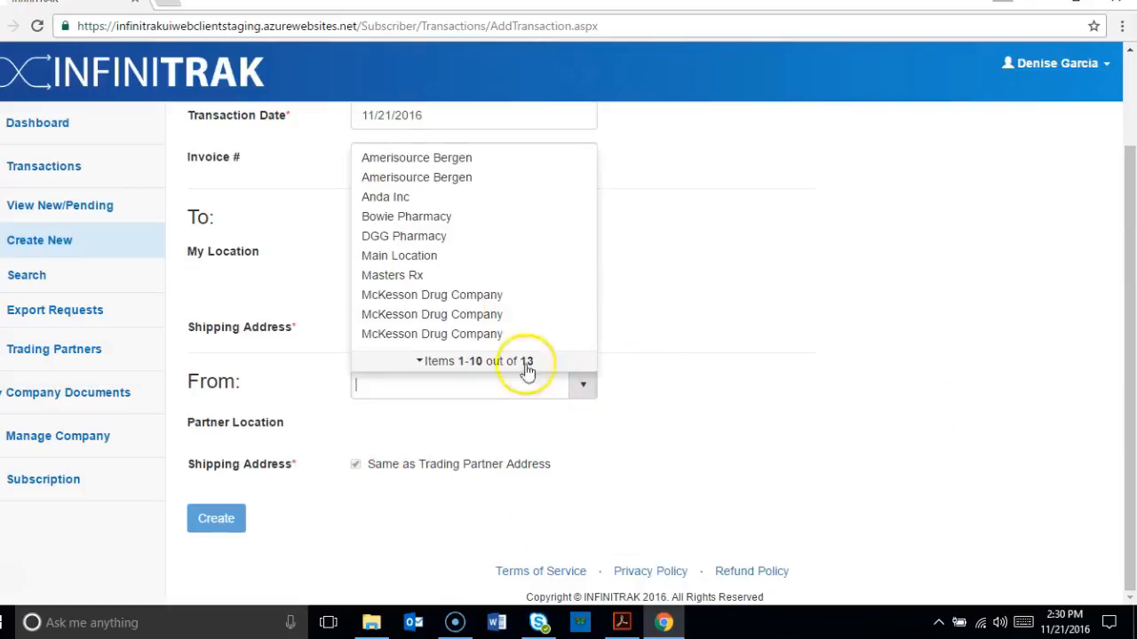
left_click(417, 275)
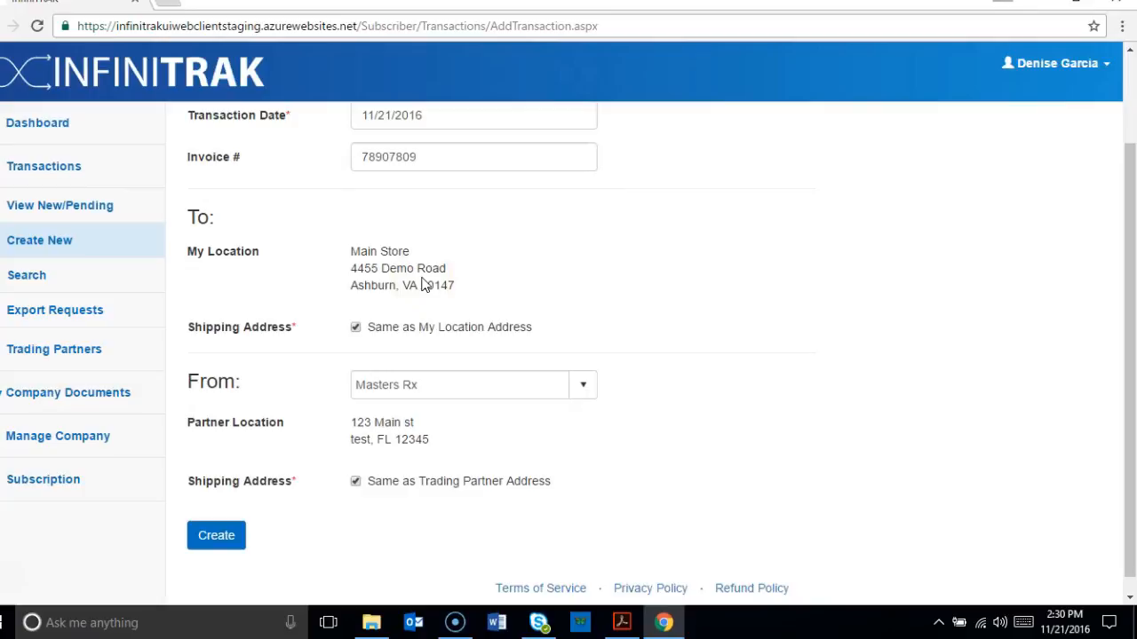
left_click(219, 540)
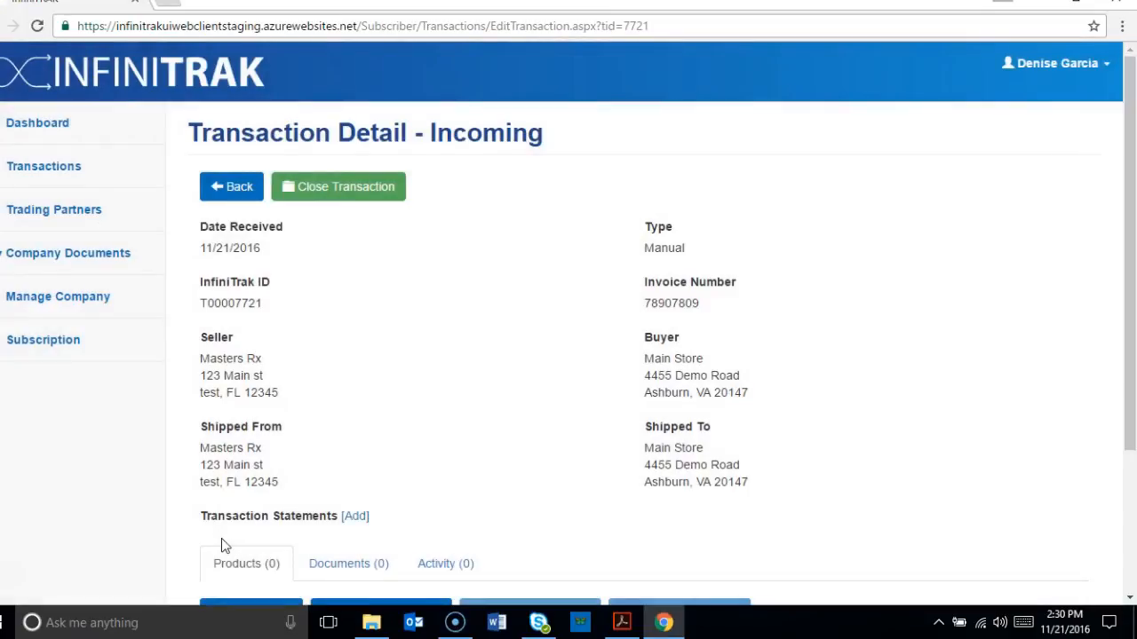
Start a transaction statement and fill it with the predefined seller compliance statement citing FDCA Sec. 581(27)(A)-(G)
left_click_drag(1121, 261, 1129, 202)
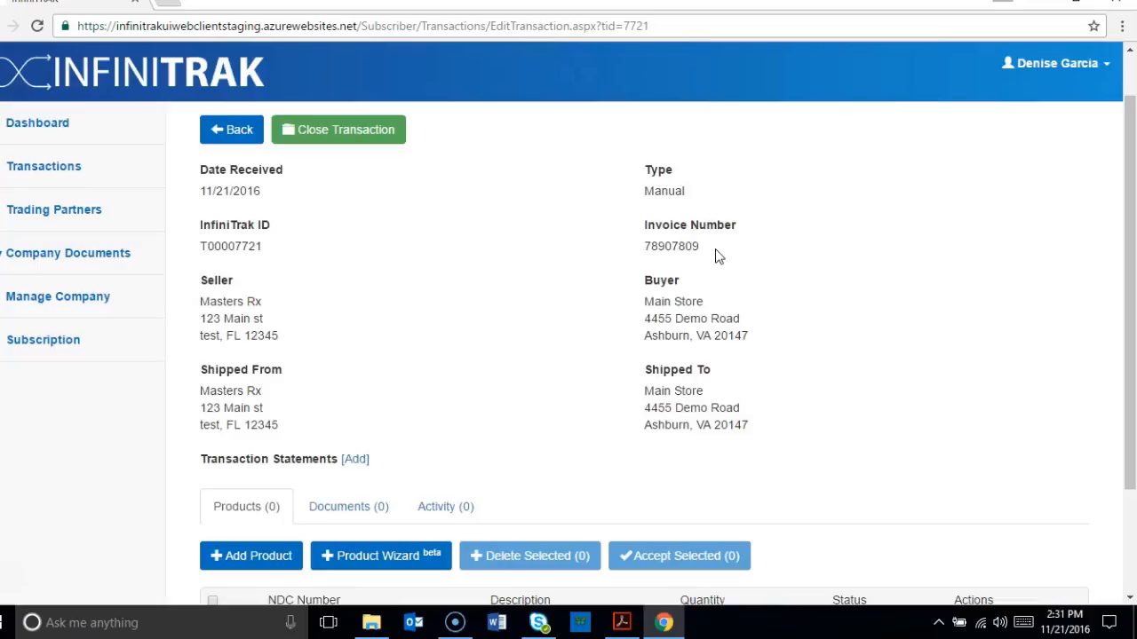
left_click_drag(1131, 205, 1131, 284)
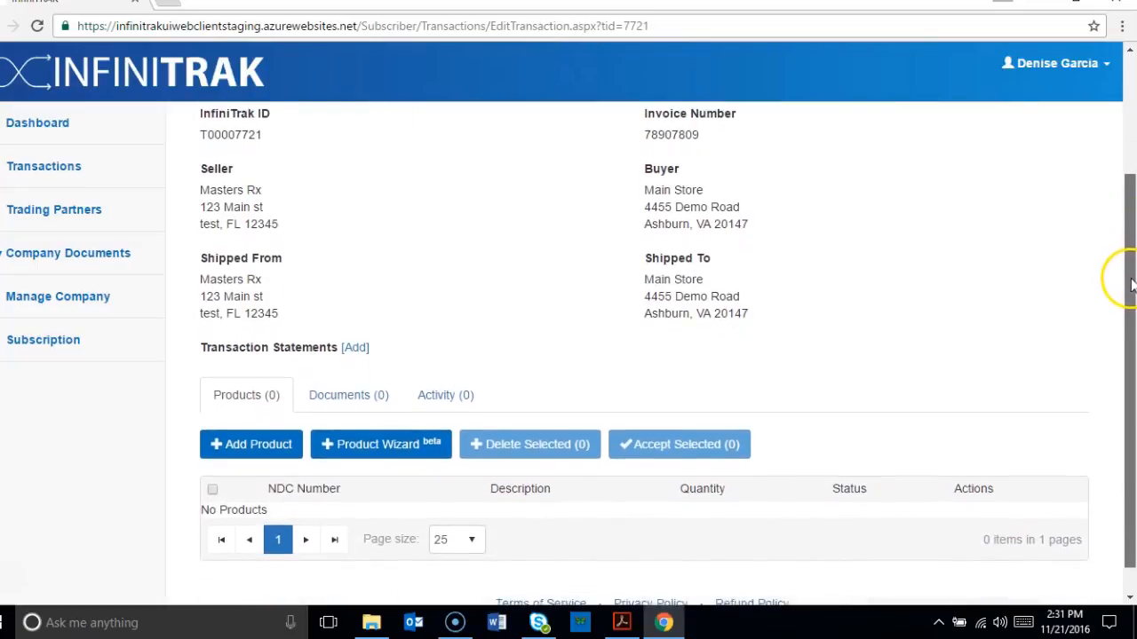
left_click(353, 349)
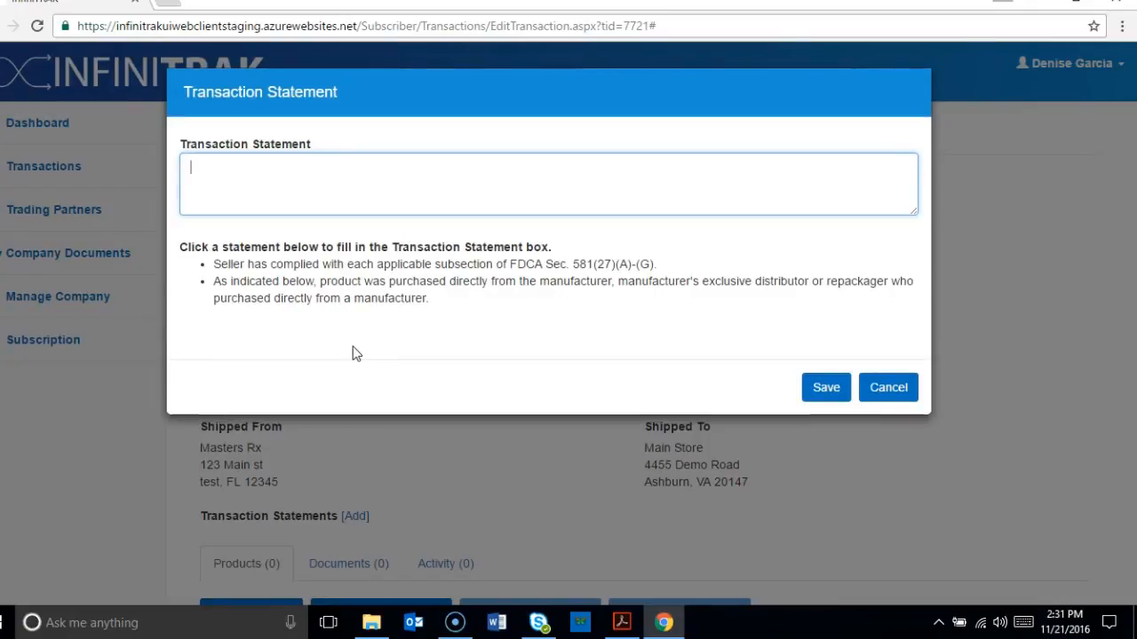
left_click(417, 300)
left_click(447, 266)
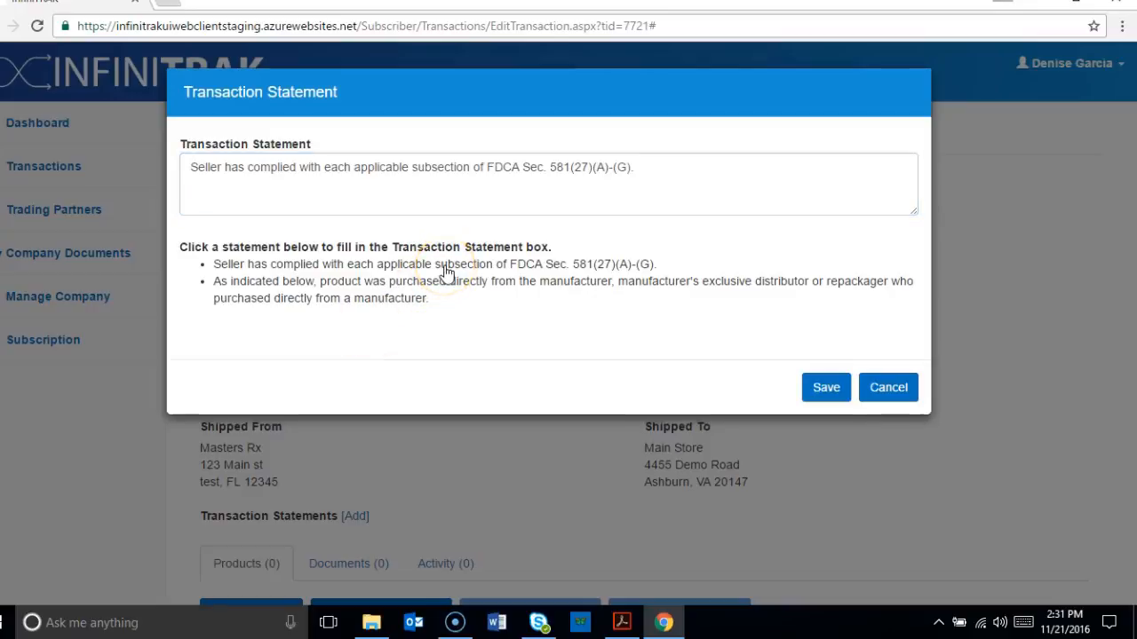
Append "You go ahead type what you see." to the transaction statement and save it
left_click(538, 188)
left_click(686, 174)
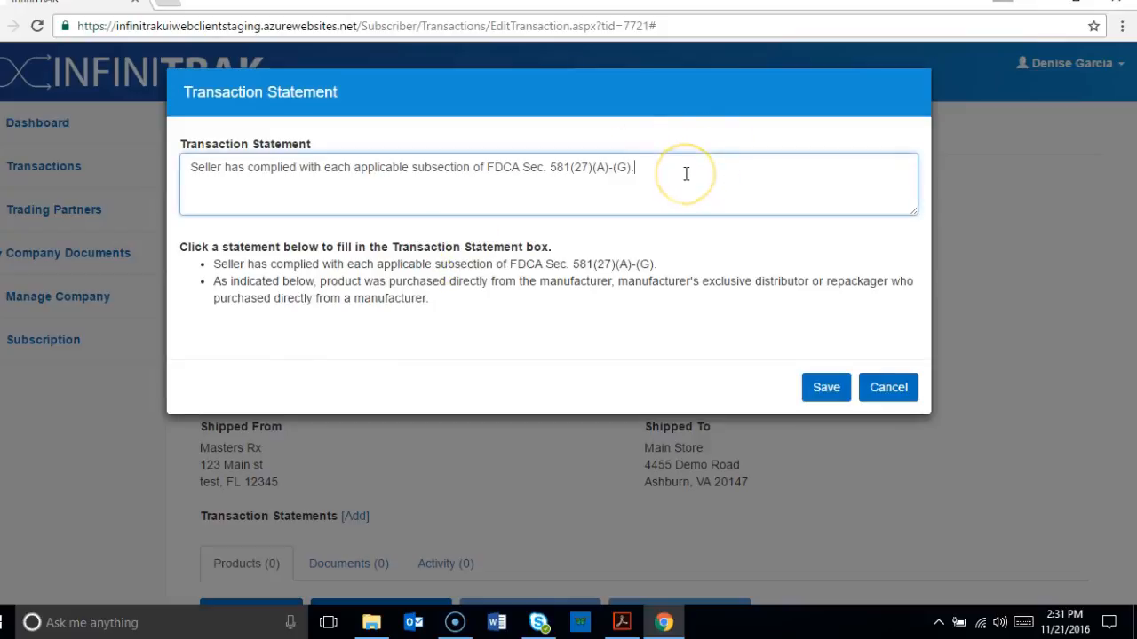
type("You go a")
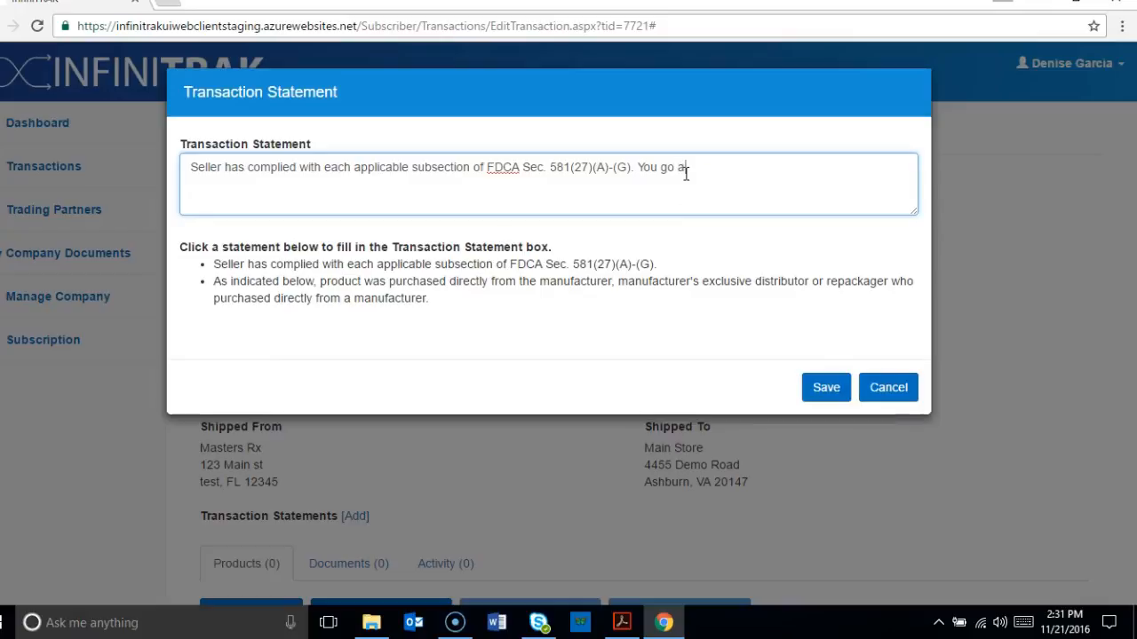
type("head type what you see")
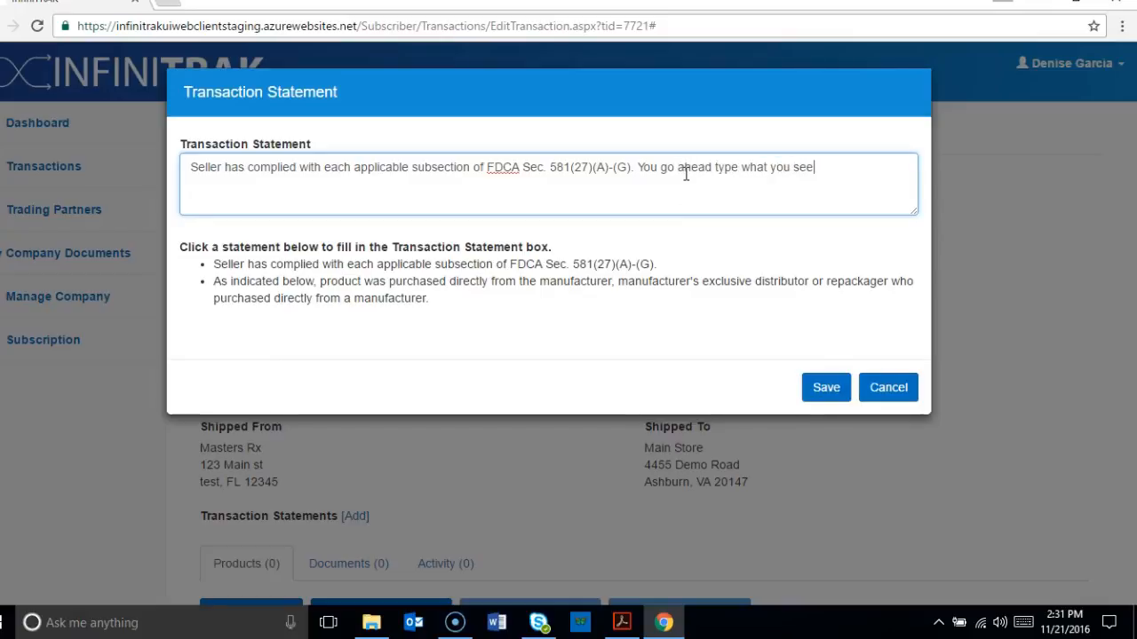
type(".")
left_click(821, 388)
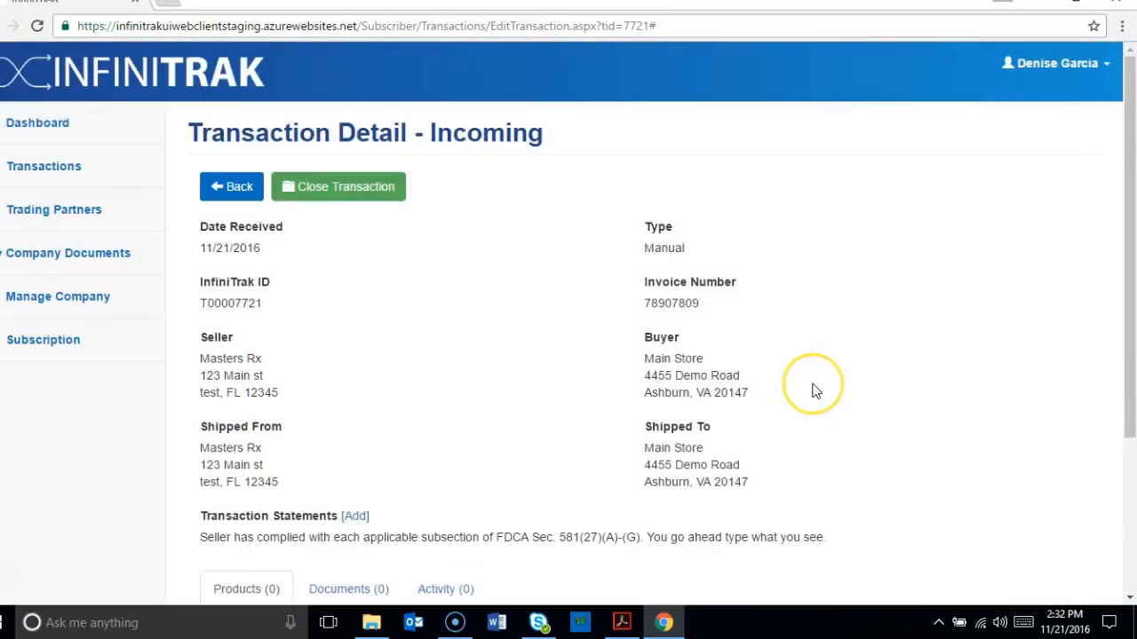
left_click_drag(1126, 151, 1132, 345)
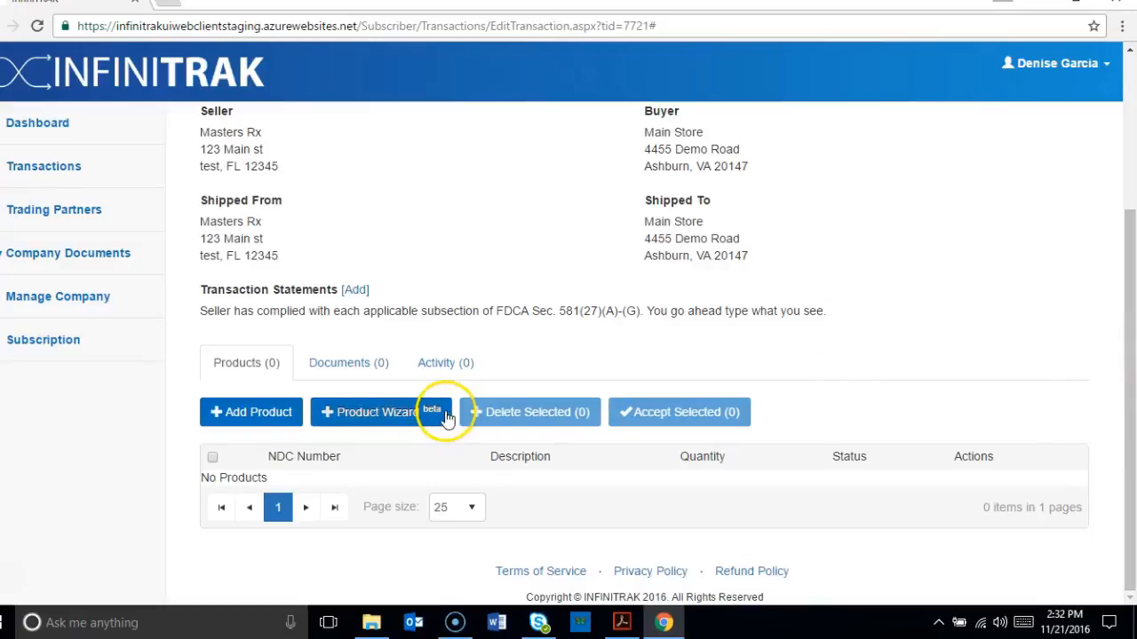
left_click(258, 413)
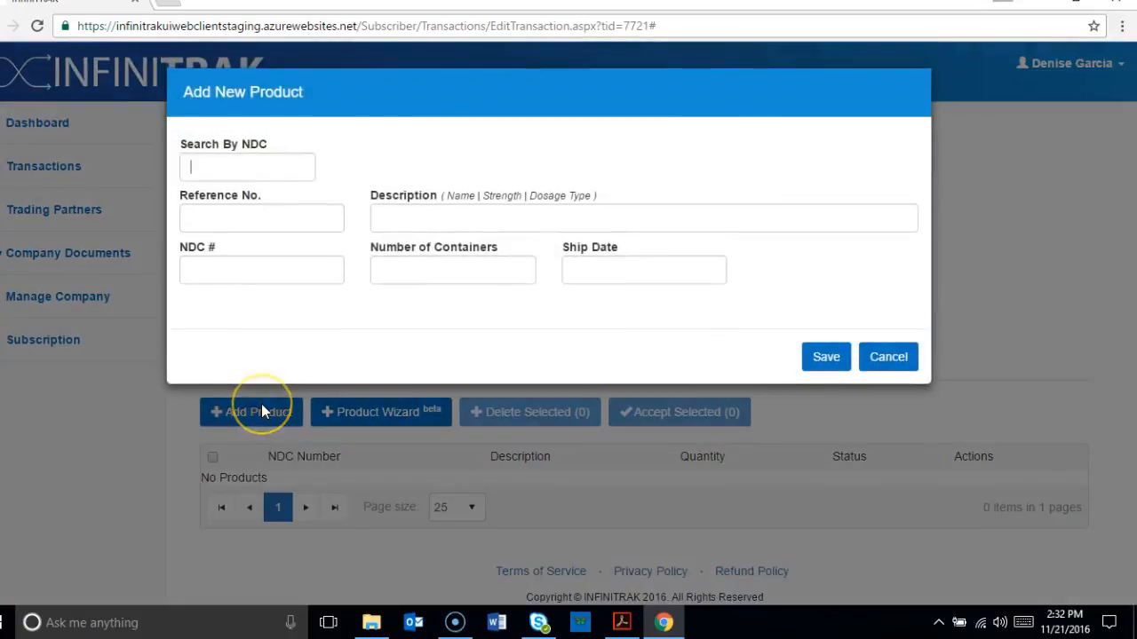
left_click(202, 164)
type("537")
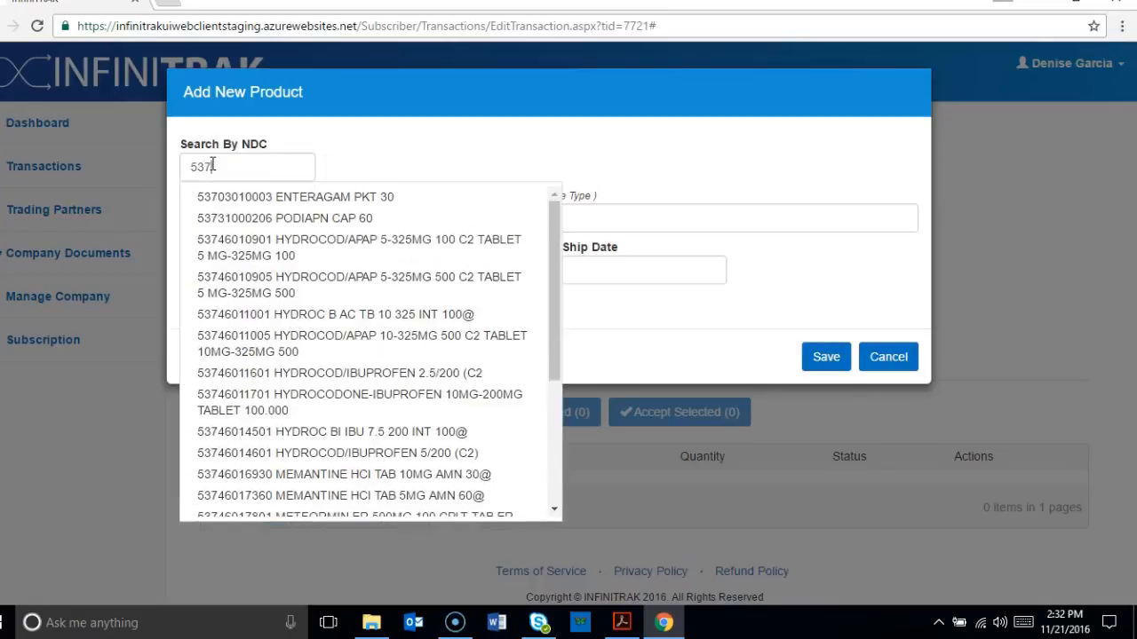
left_click_drag(554, 282, 554, 332)
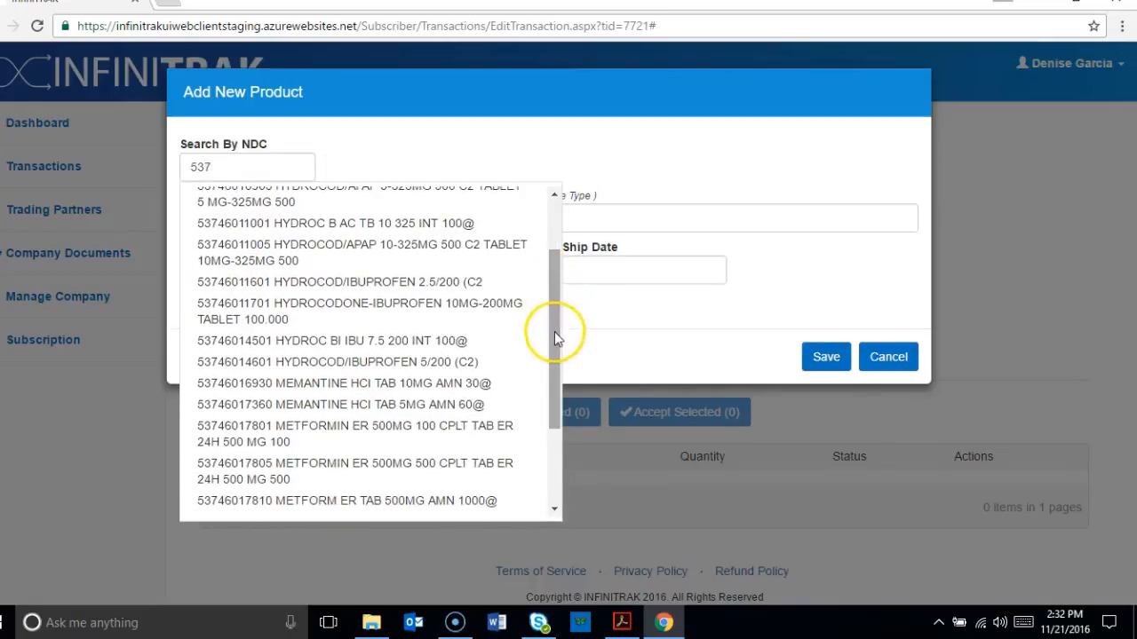
left_click(302, 431)
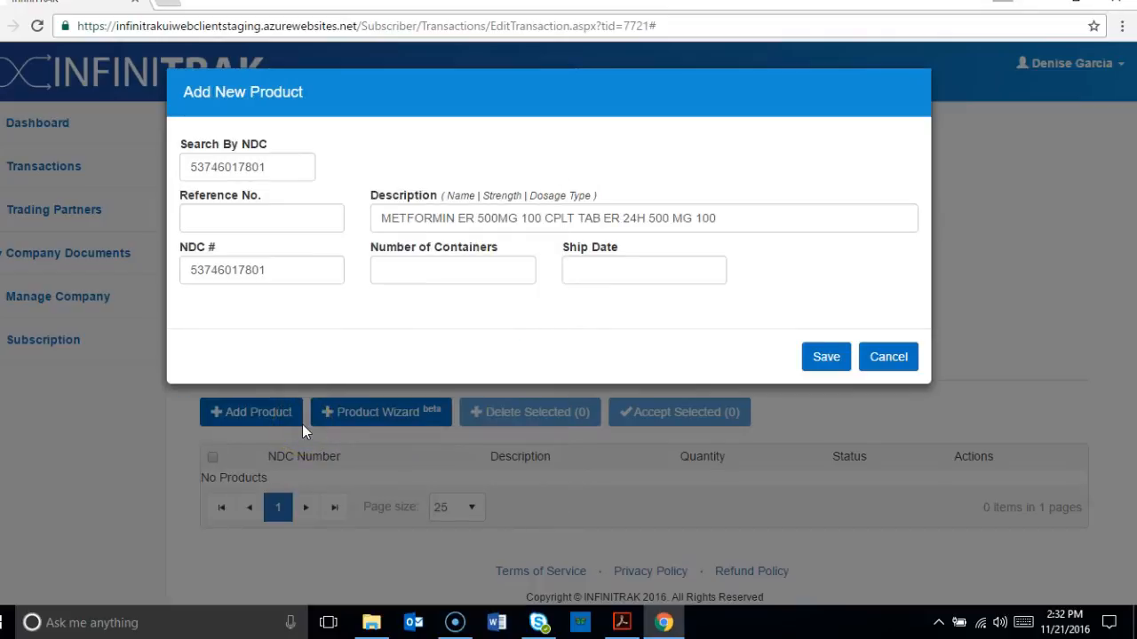
left_click(287, 223)
type("789078907890")
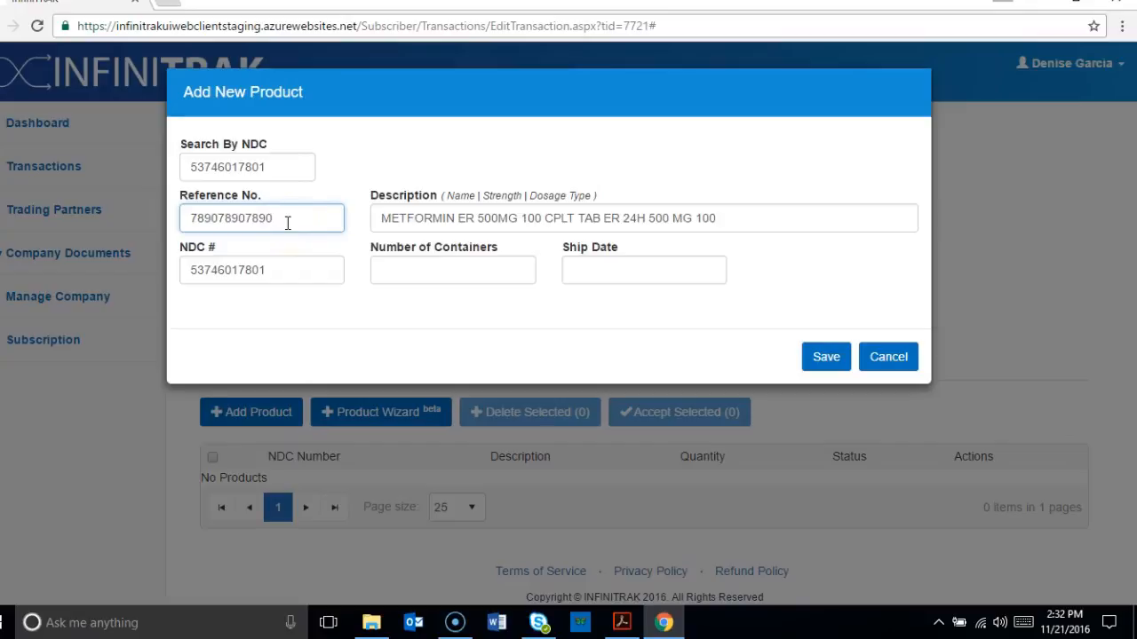
left_click(382, 315)
left_click(441, 282)
type("2")
left_click(584, 266)
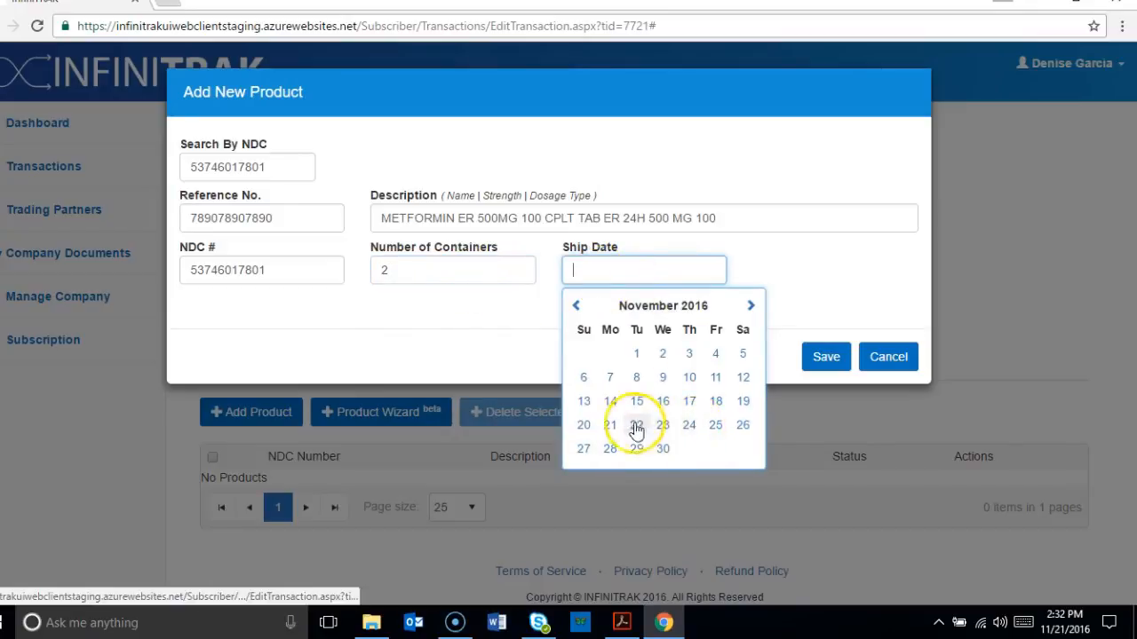
left_click(609, 430)
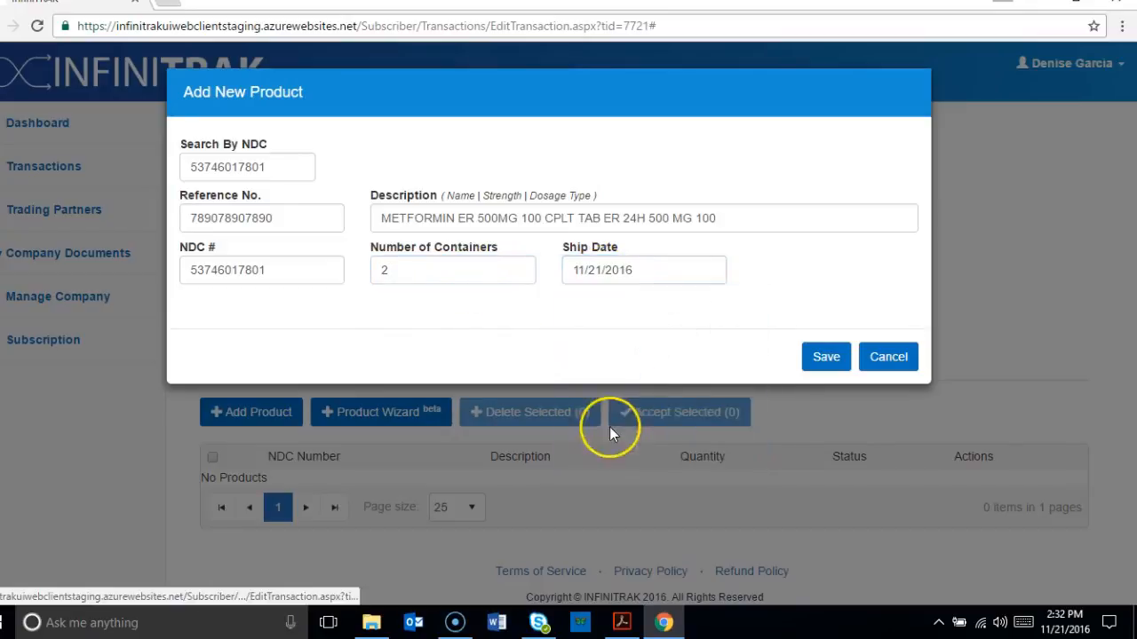
left_click(835, 362)
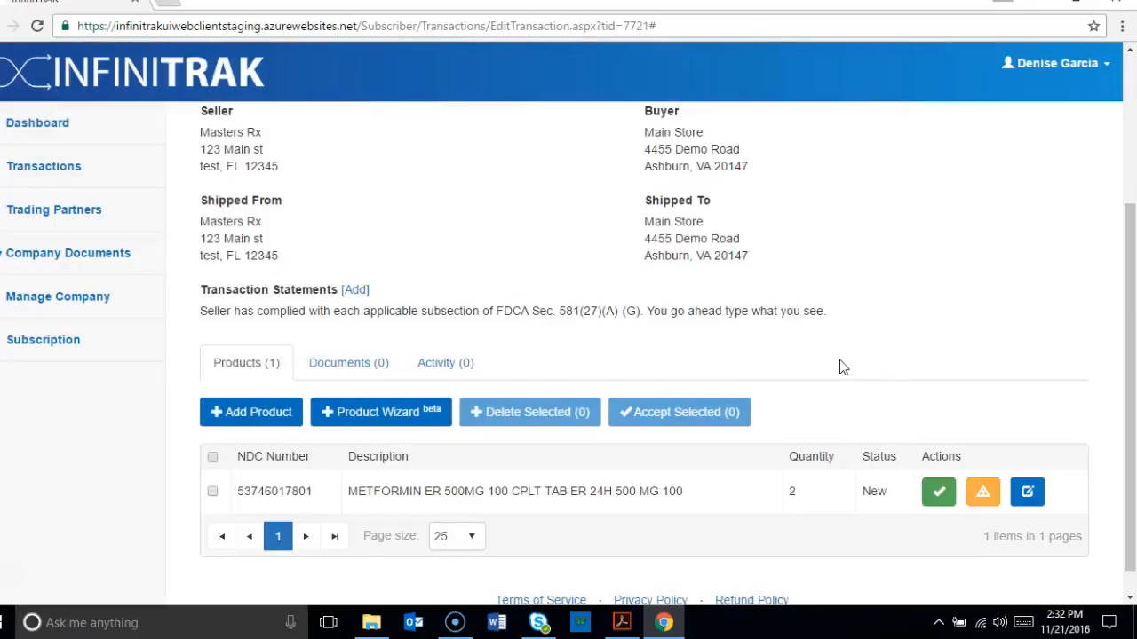
Select the metformin product, open it for editing and show its history records
left_click(213, 491)
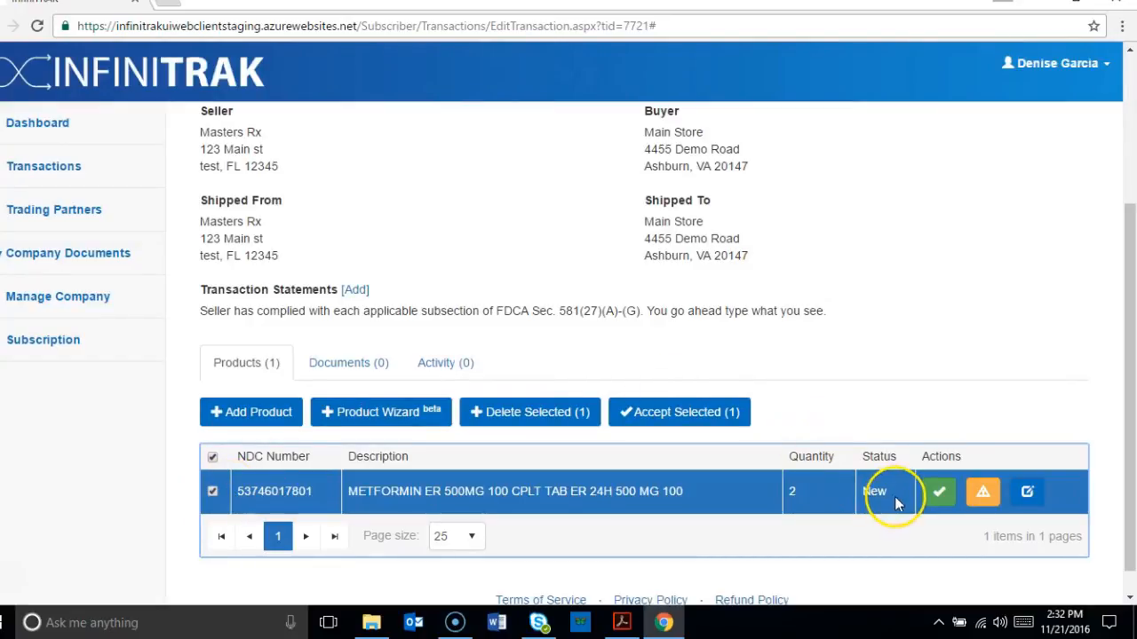
left_click(1037, 501)
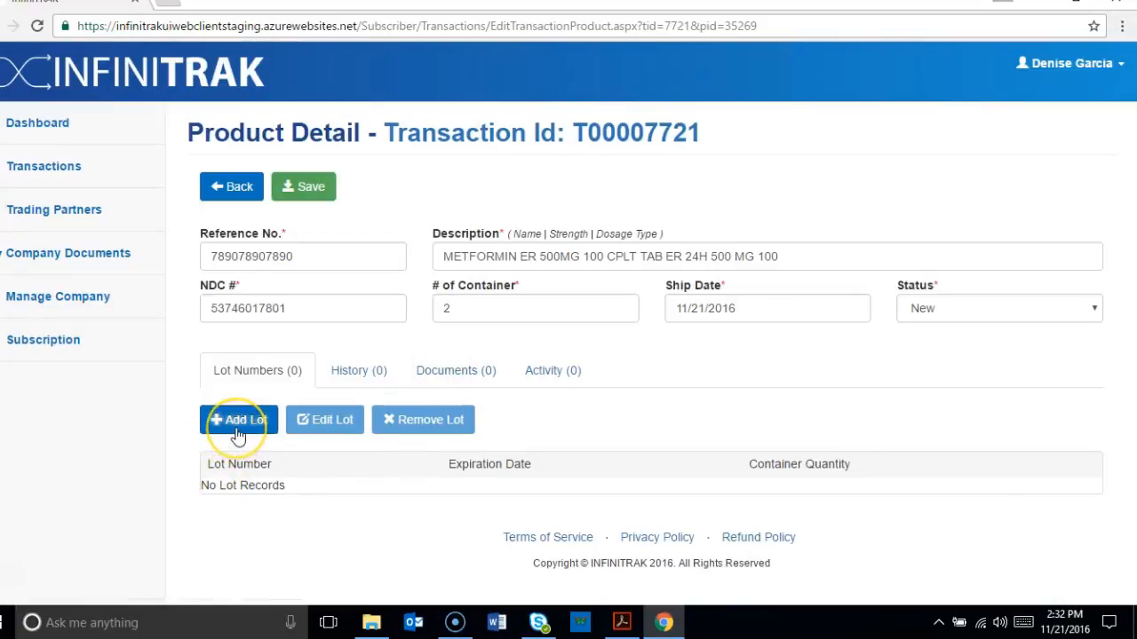
left_click(372, 378)
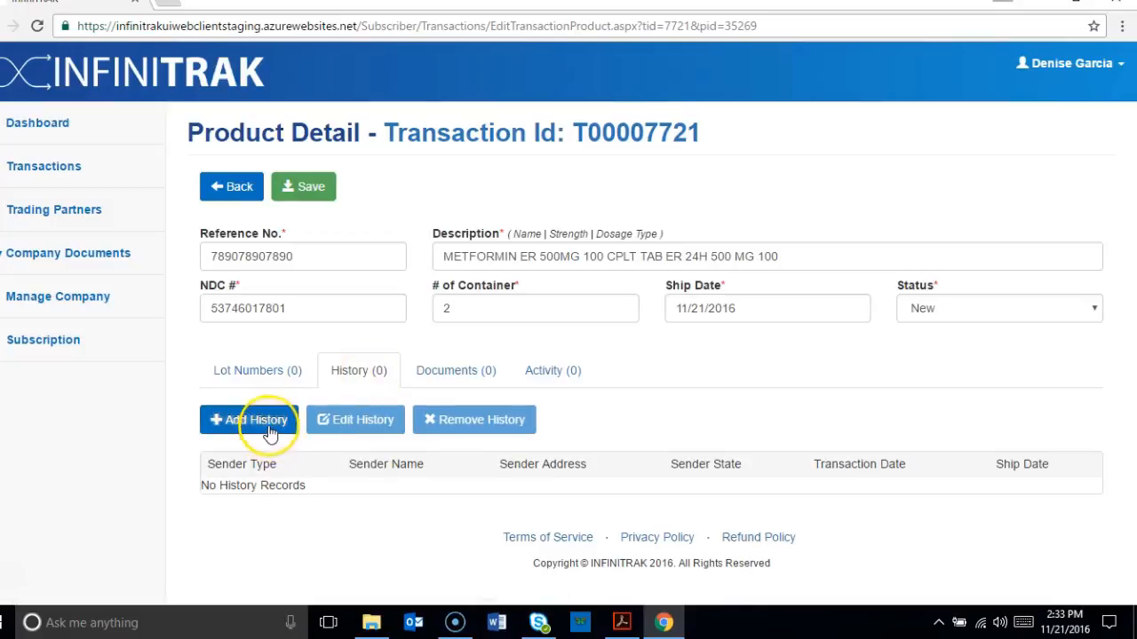
Start a history record for the metformin product with sender name masters rx and sender type Distributor
left_click(269, 426)
left_click(512, 175)
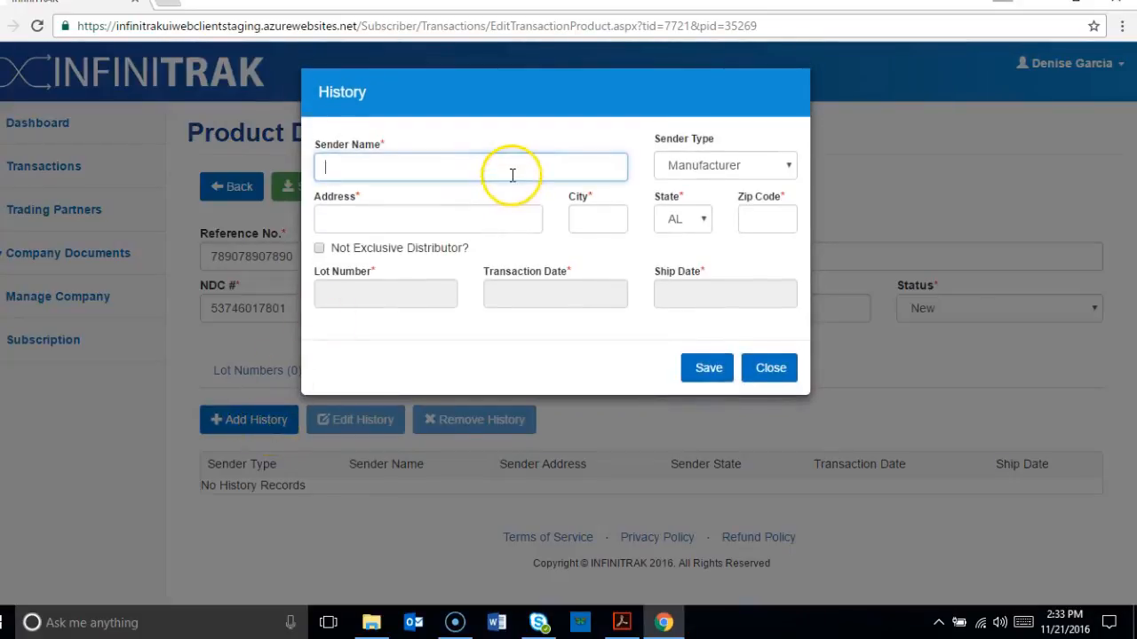
type("masters rx")
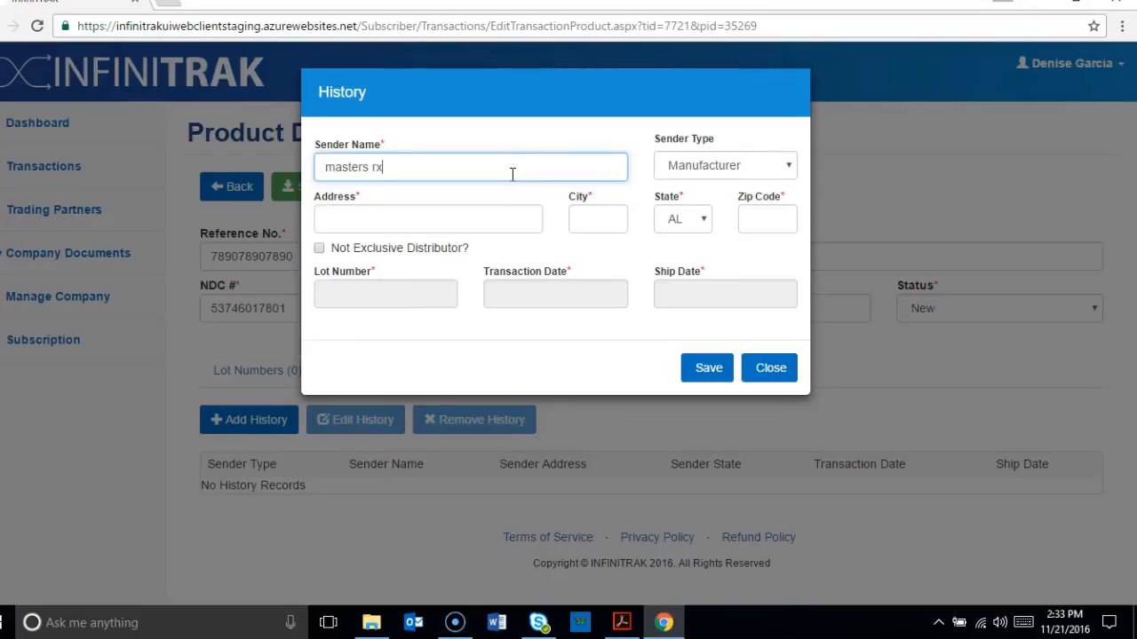
left_click(787, 165)
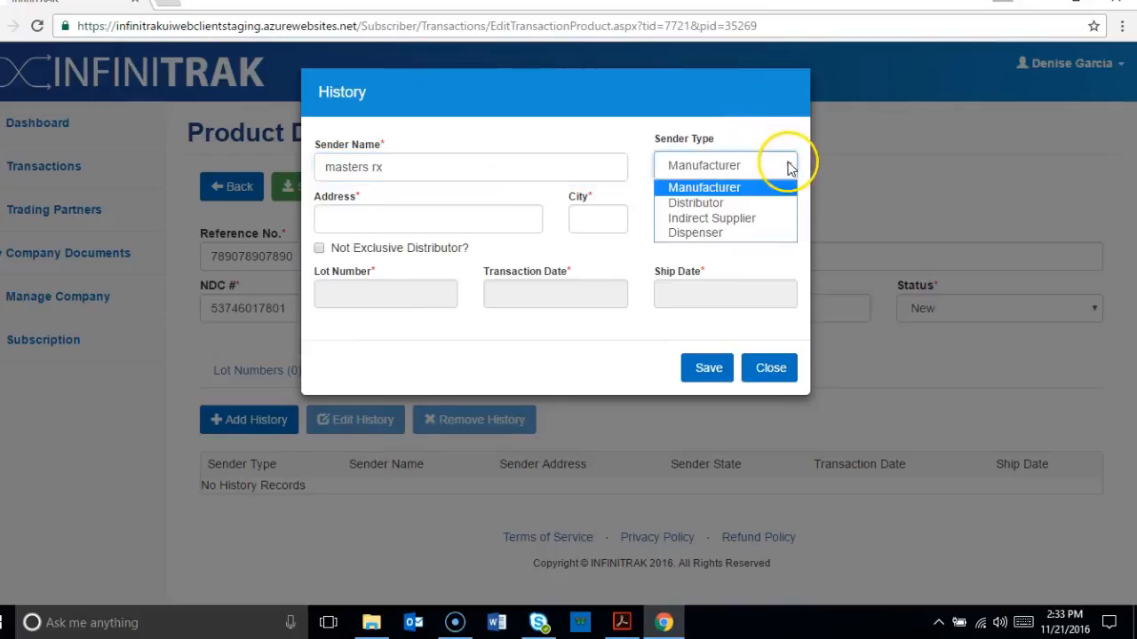
left_click(741, 200)
Enter the sender's street address and city in the history record
left_click(485, 222)
type("123 main street")
left_click(573, 220)
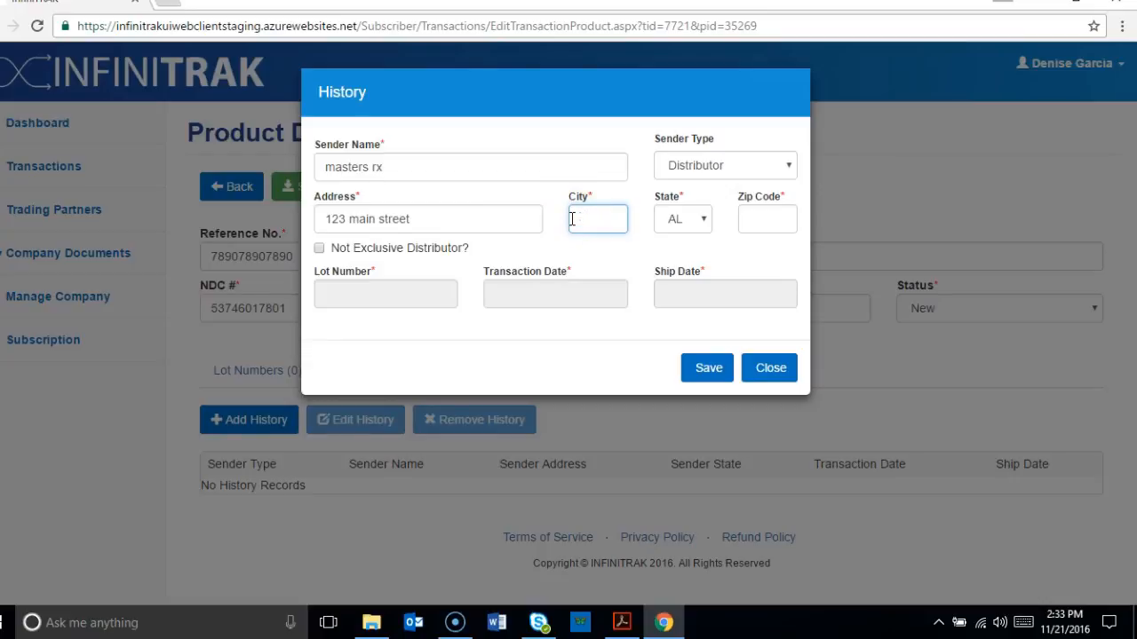
type("capit")
type("al")
key("BackSpace")
Enter a numeric zip code for the sender, correcting any mistyped characters, and save the history record
left_click(778, 222)
type("3907u8")
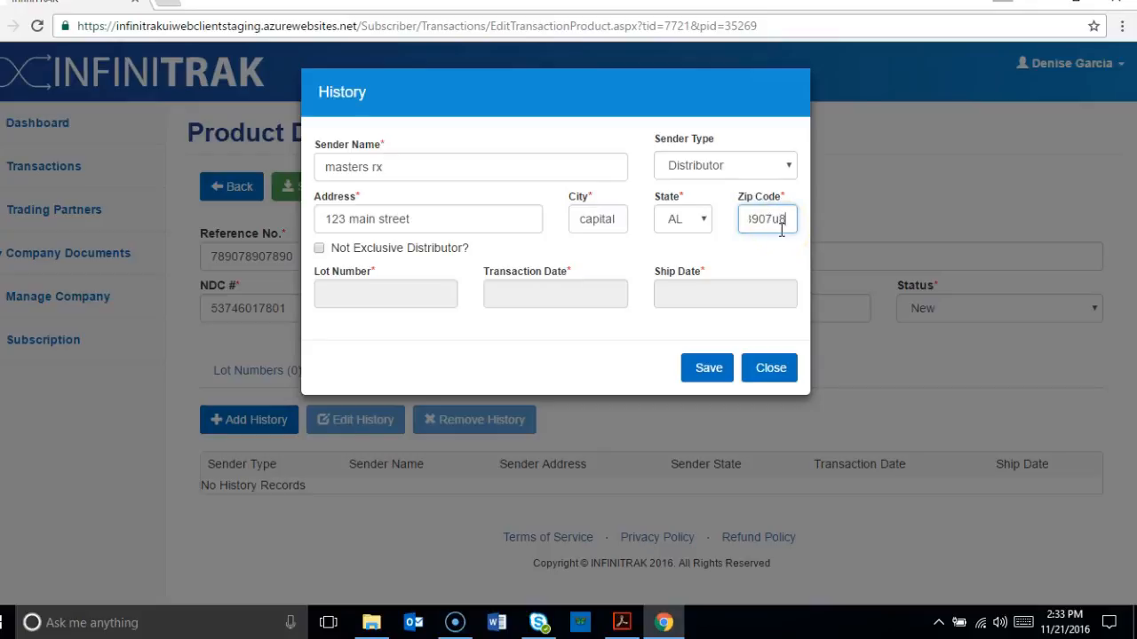
left_click(411, 295)
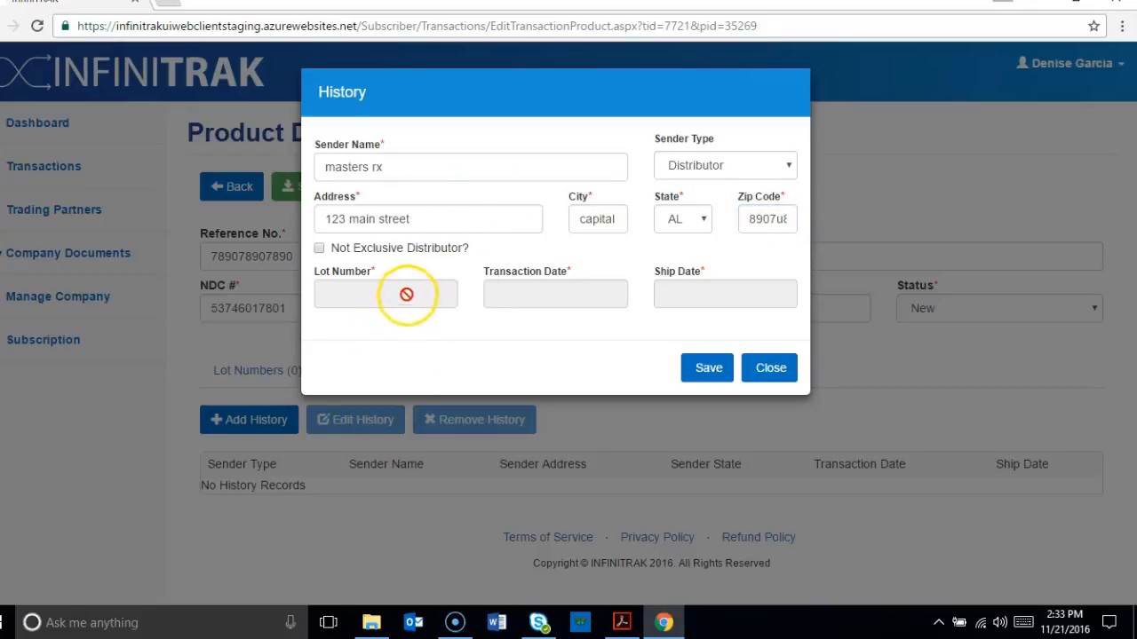
left_click_drag(789, 218, 749, 219)
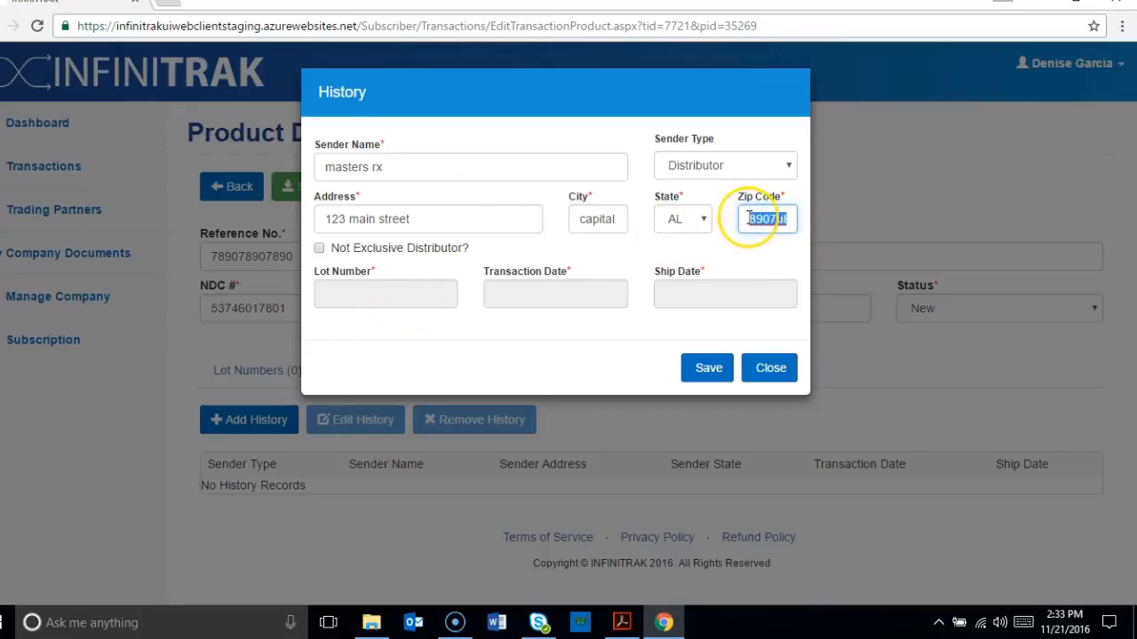
key("BackSpace")
type("39")
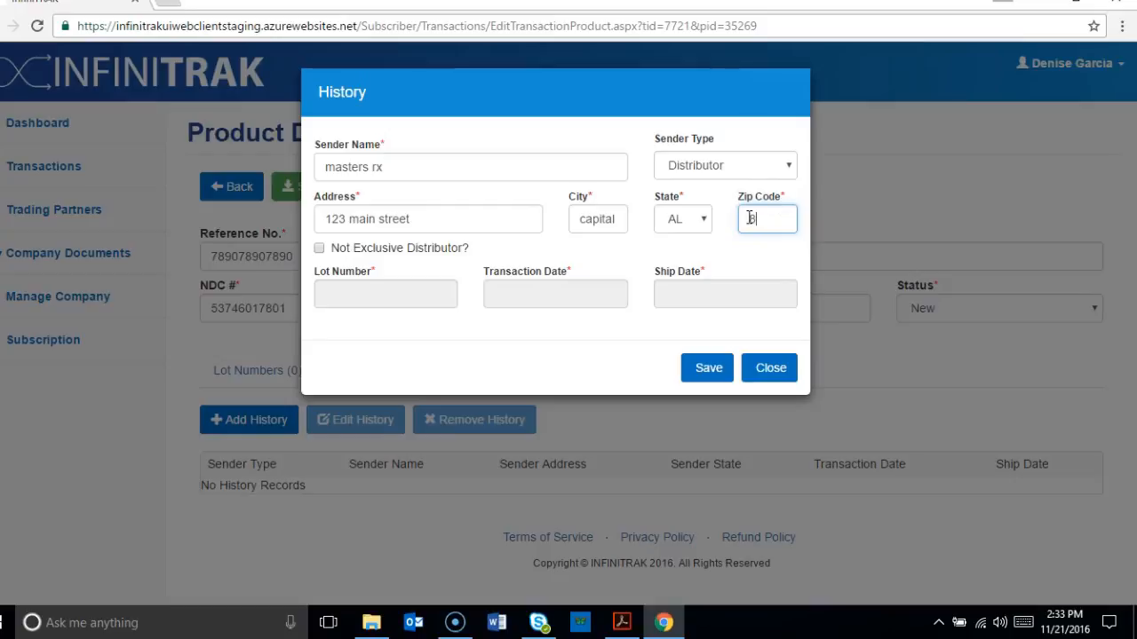
type("888")
left_click(716, 369)
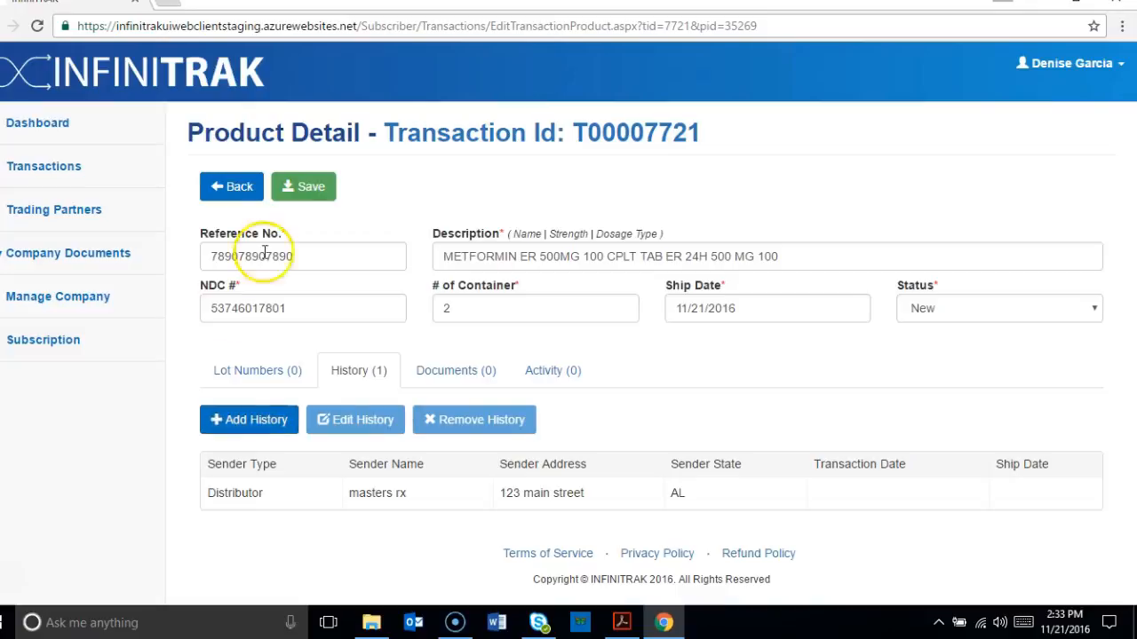
Save the metformin product and return to the transaction's details
left_click(326, 192)
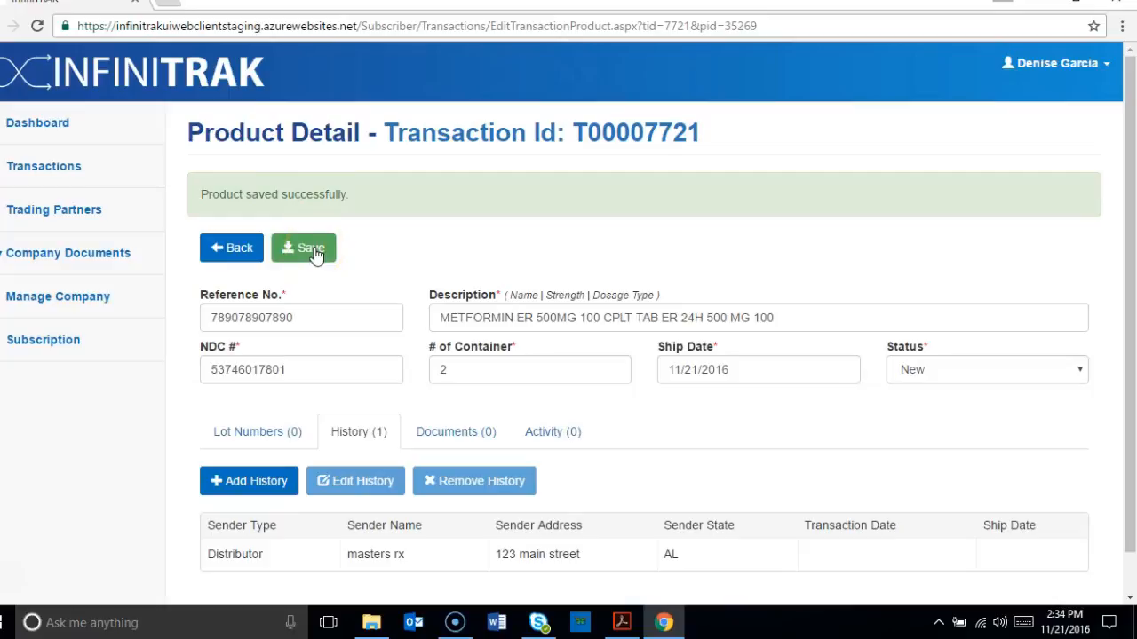
left_click(286, 249)
left_click(240, 247)
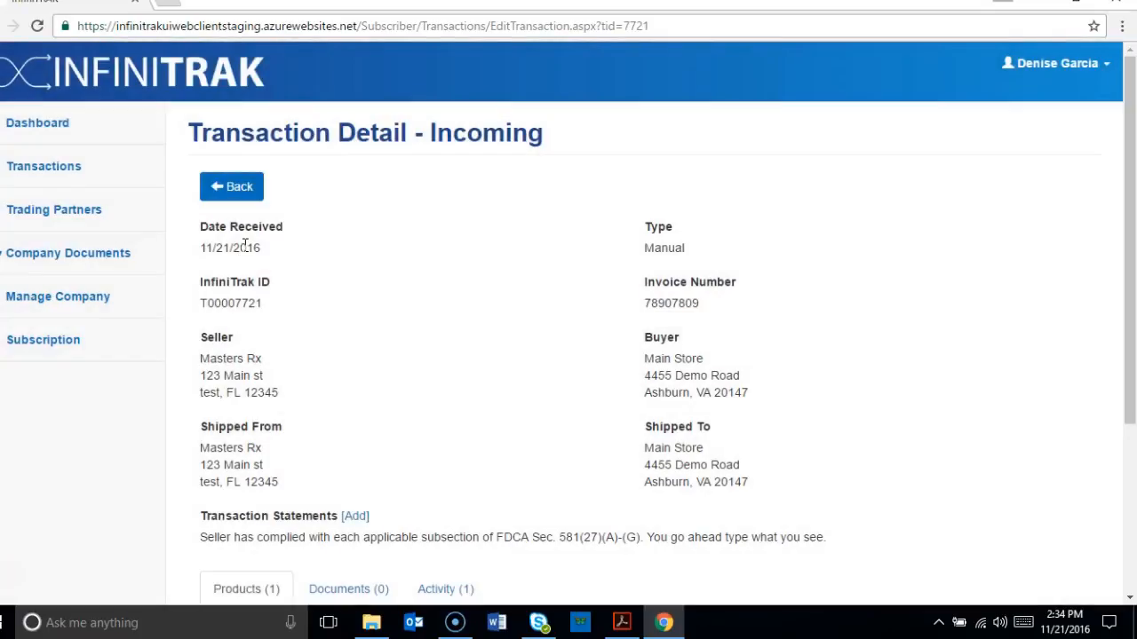
left_click_drag(1132, 132, 1131, 274)
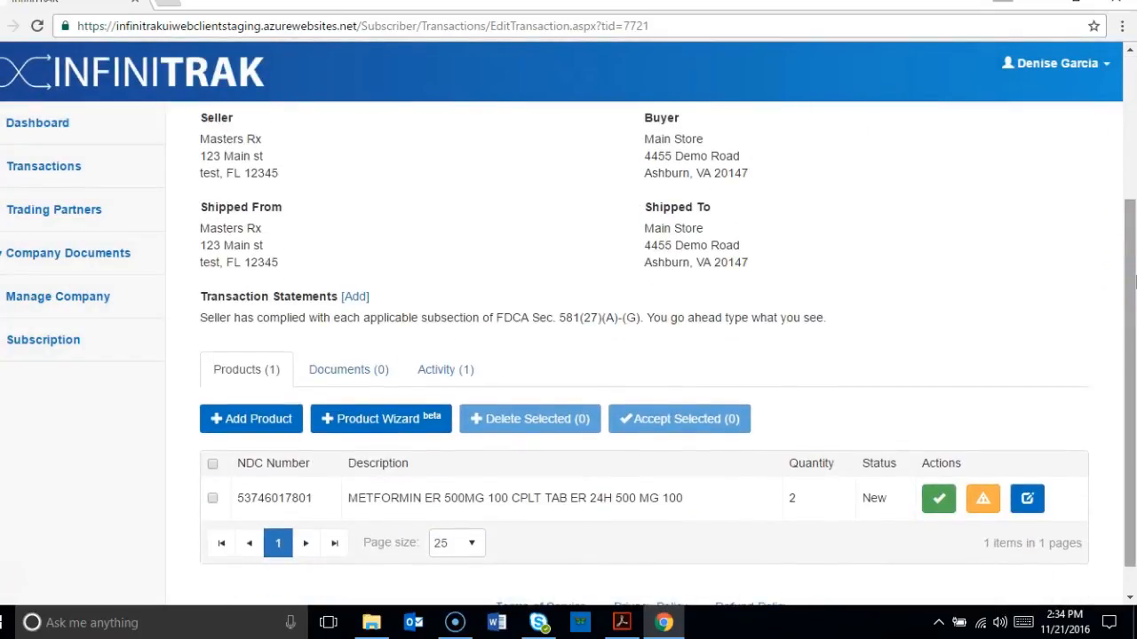
left_click(391, 419)
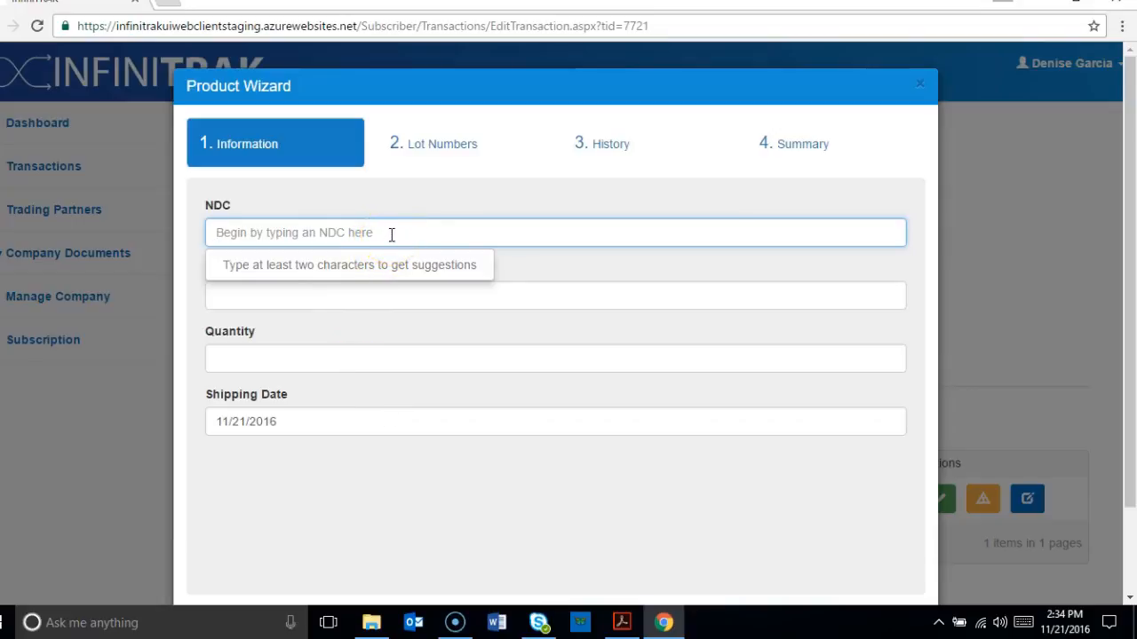
type("00222")
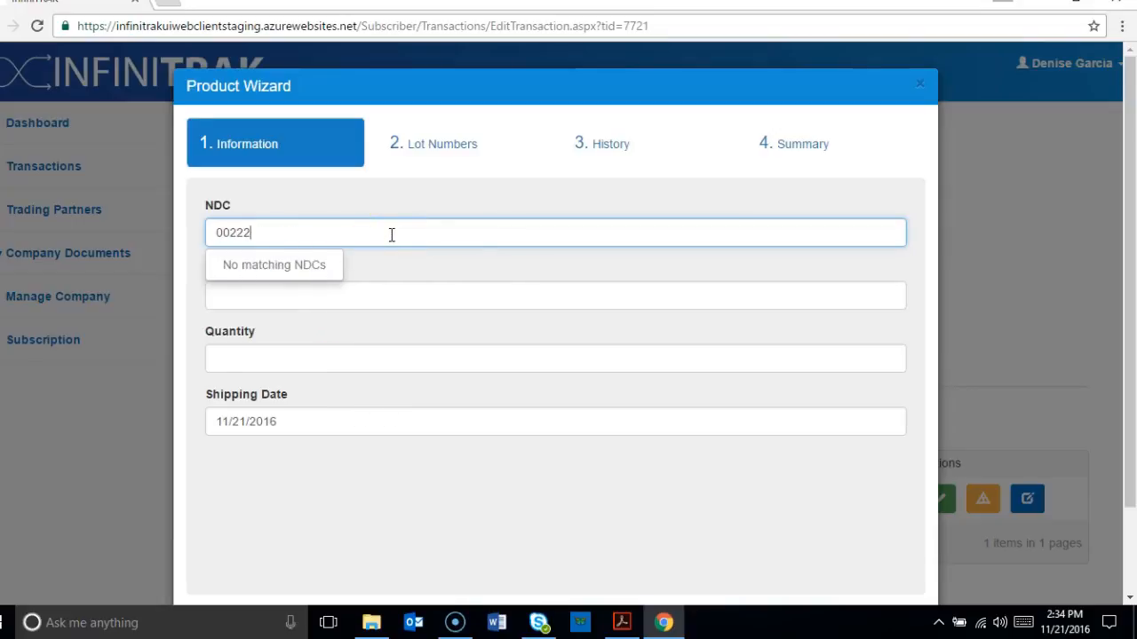
key("BackSpace")
type("82")
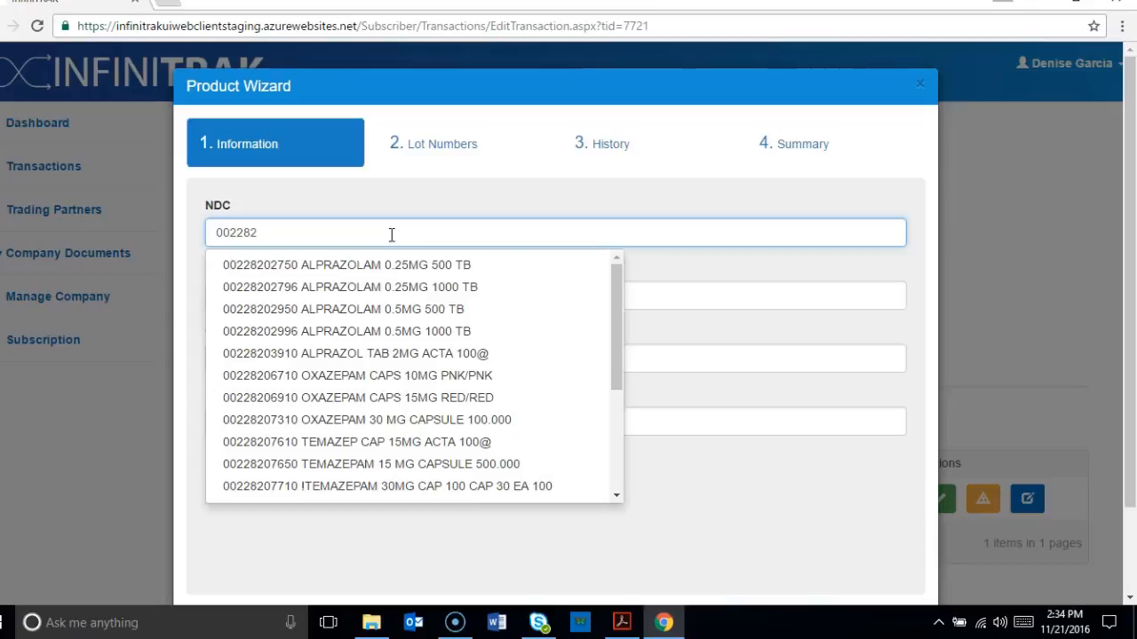
type("8")
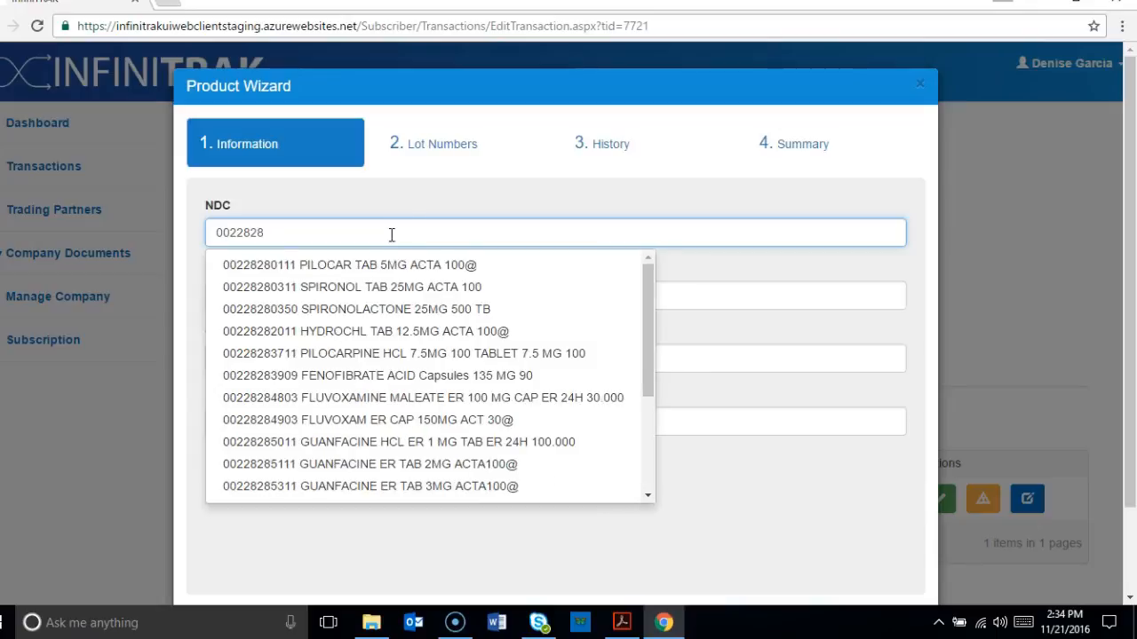
left_click(380, 272)
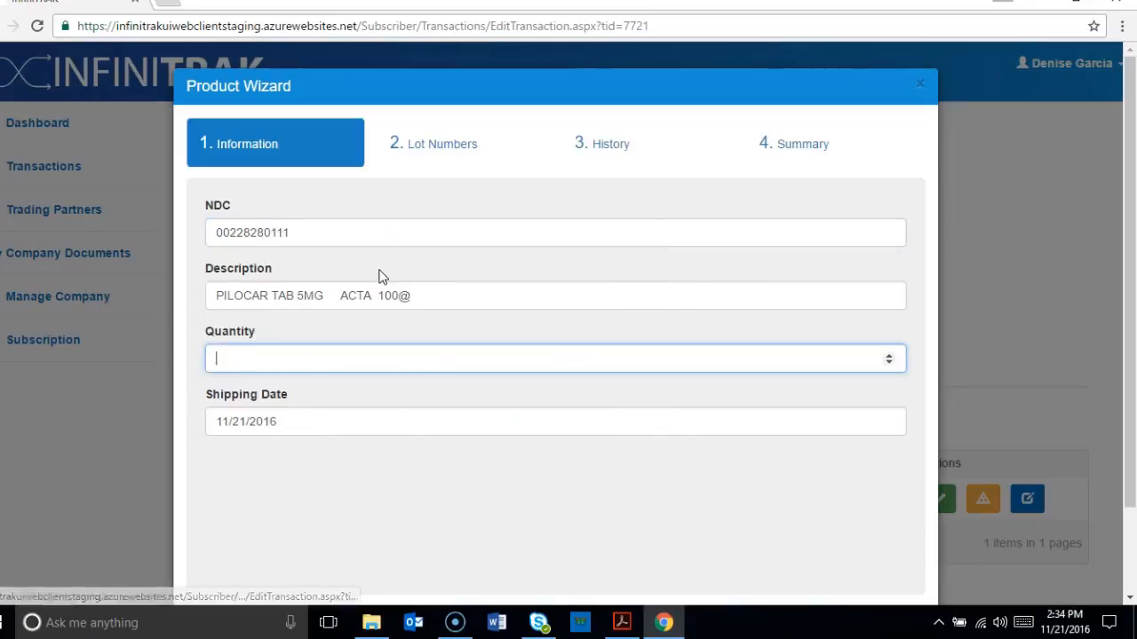
Set the PILOCAR product's quantity to 5 and continue to the wizard's lot numbers
left_click(311, 365)
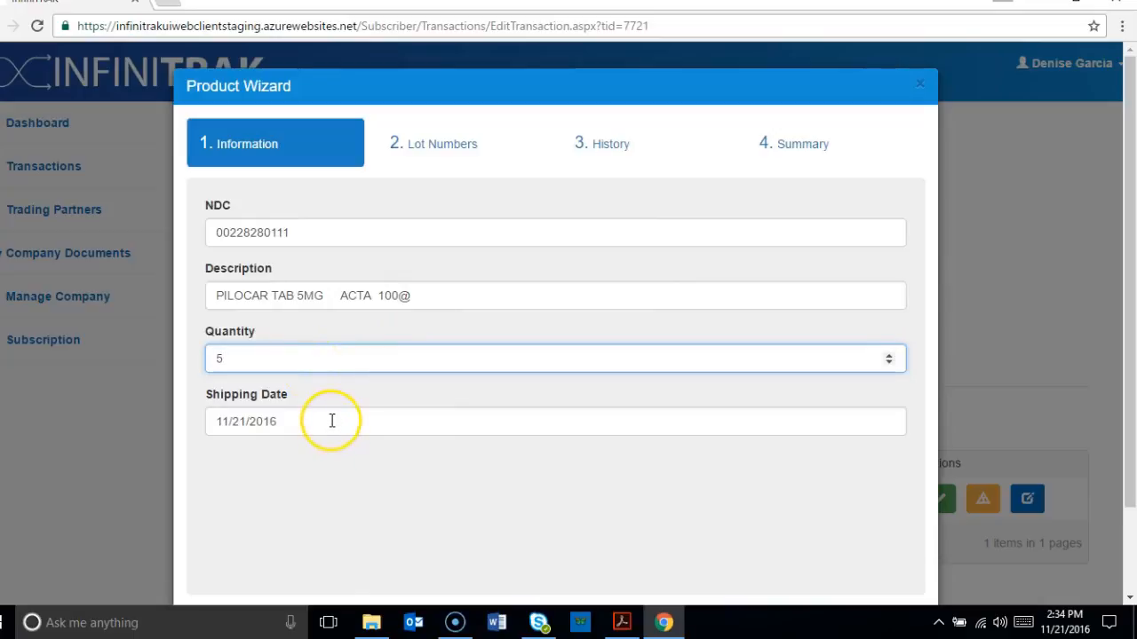
left_click_drag(1133, 353, 1134, 393)
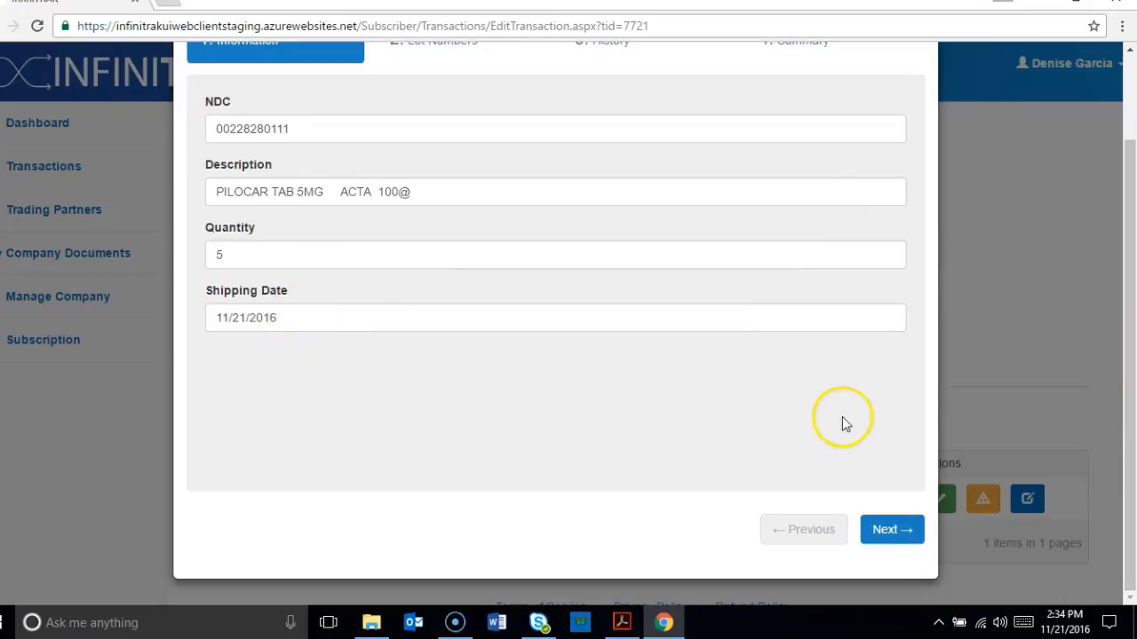
left_click(892, 530)
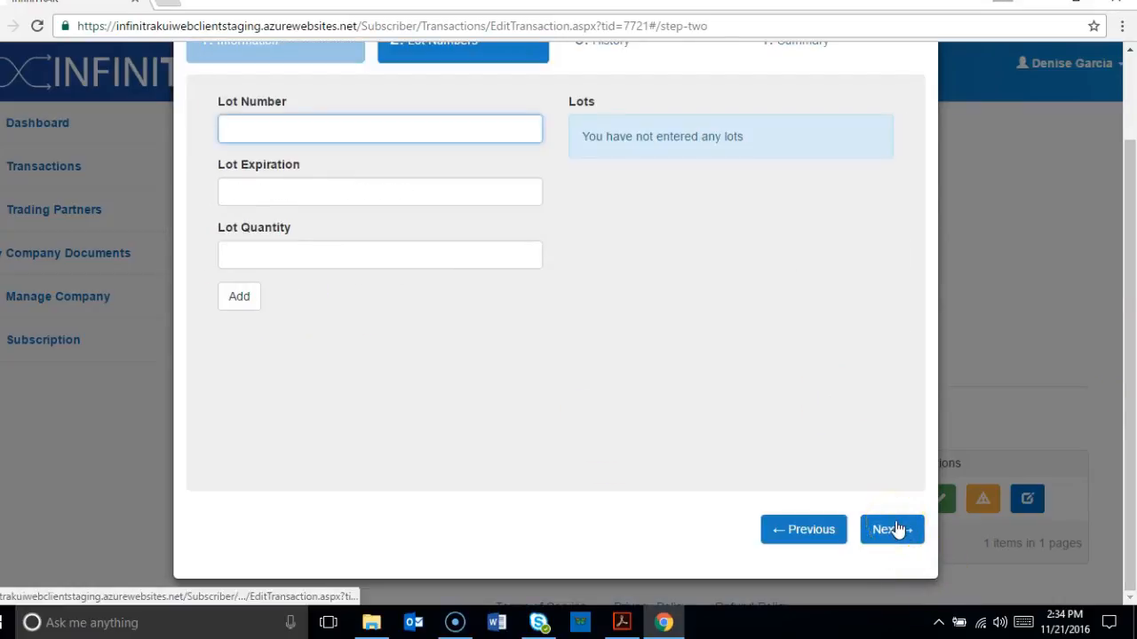
Add lot number 67890789 with expiration 11/19/2016 and quantity 2
left_click(407, 132)
type("678907890")
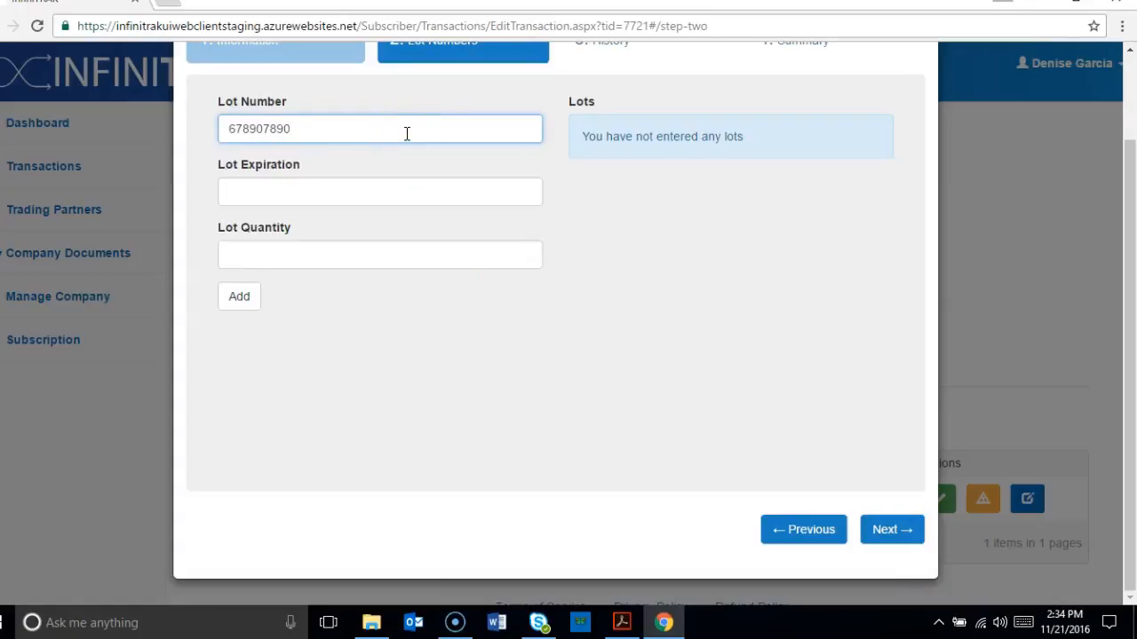
left_click(305, 186)
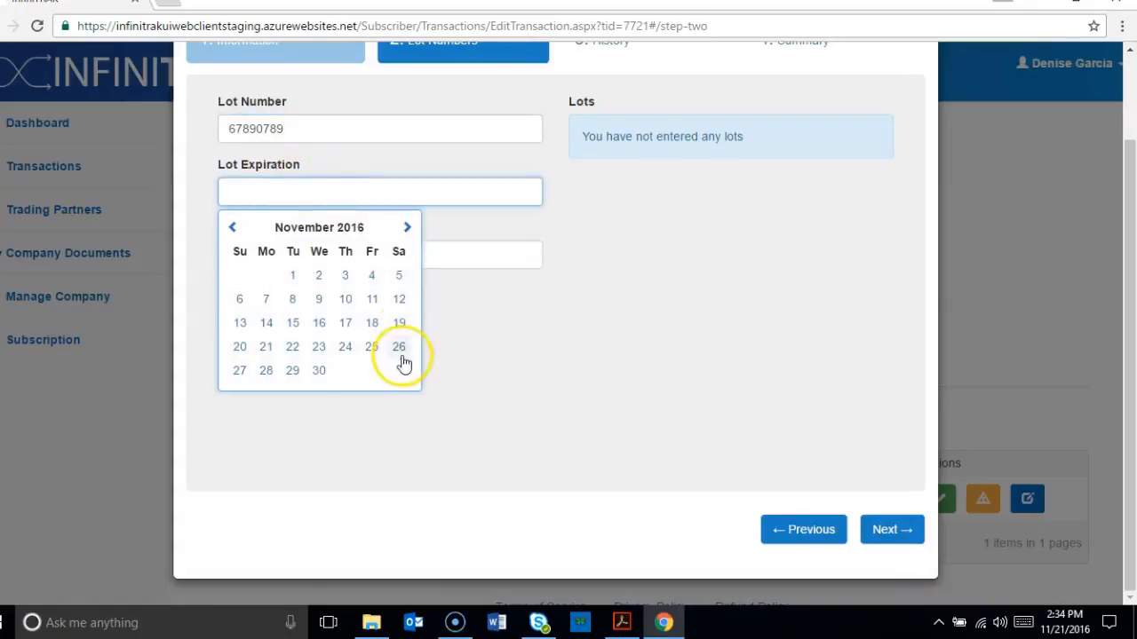
left_click(402, 324)
left_click(242, 254)
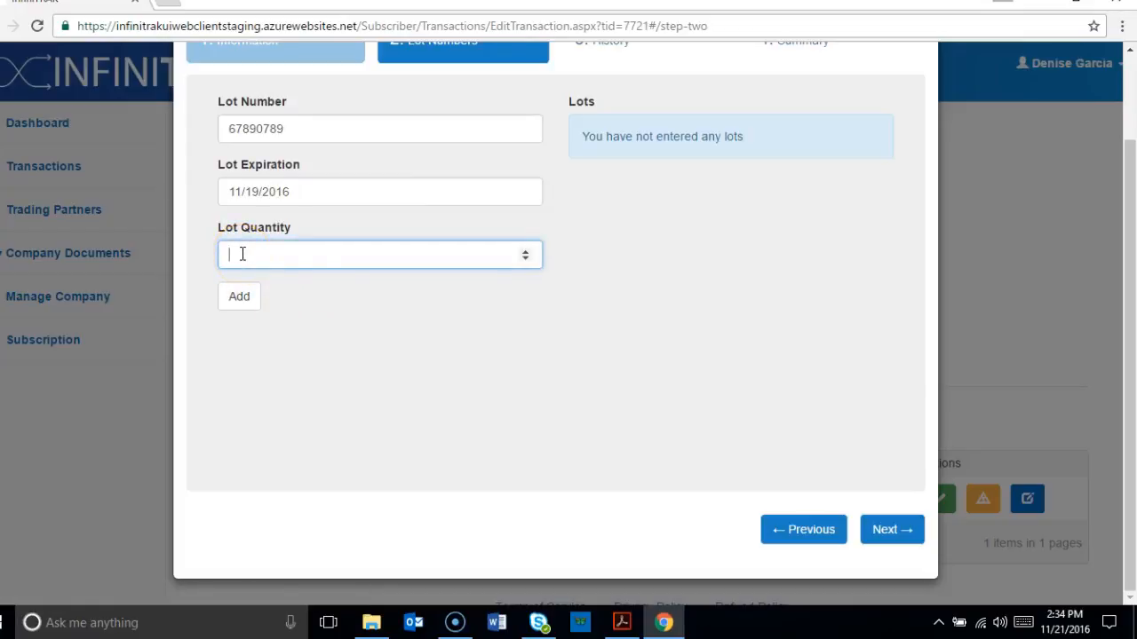
left_click(525, 260)
left_click(525, 252)
left_click_drag(293, 255, 211, 258)
left_click(237, 298)
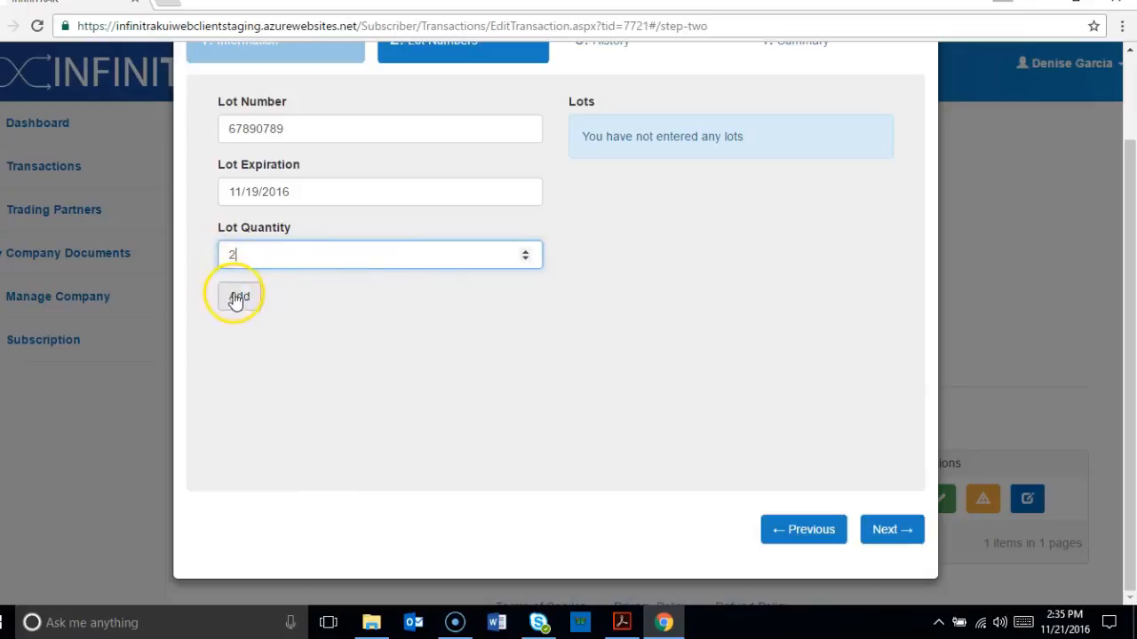
Add a second lot, number 78907890, with expiration 11/12/2017 and quantity 3
type("78907890")
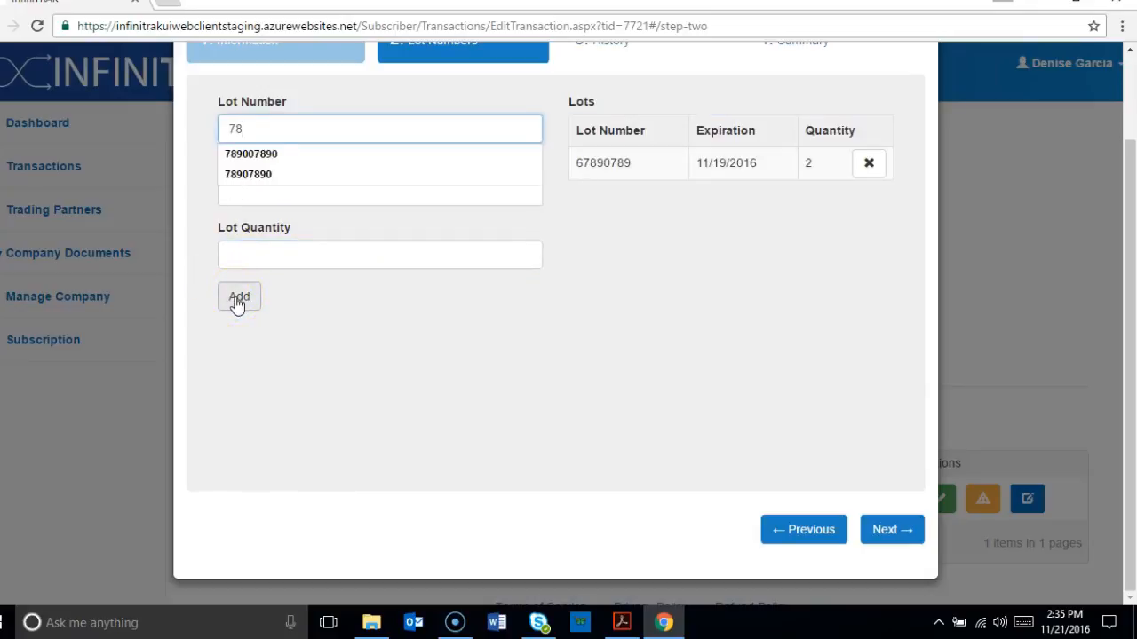
left_click(278, 196)
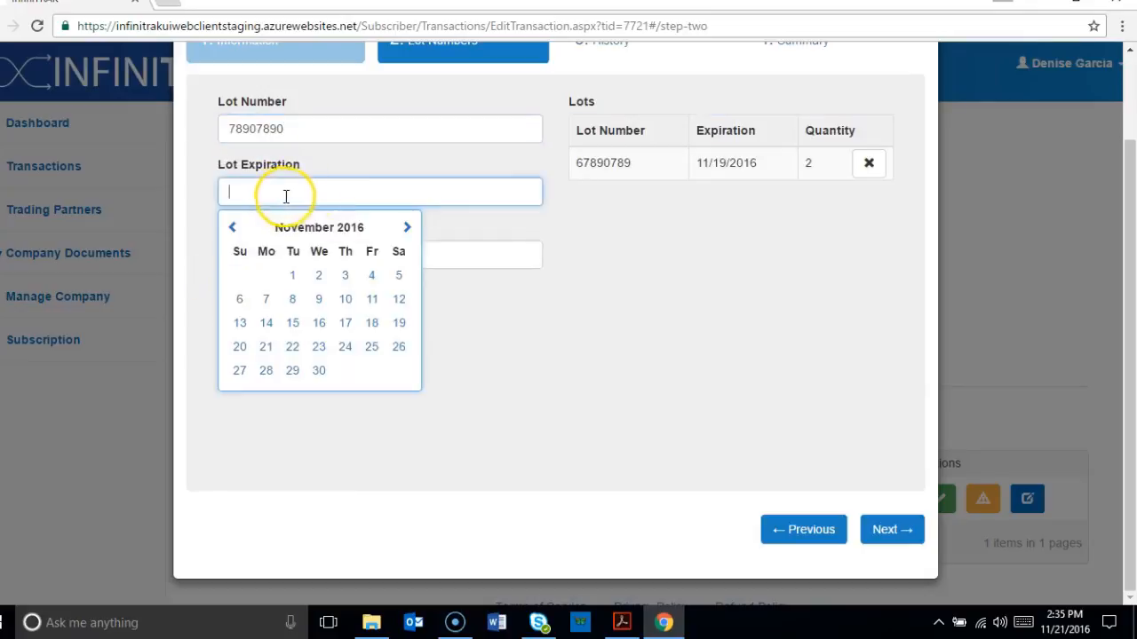
left_click(400, 300)
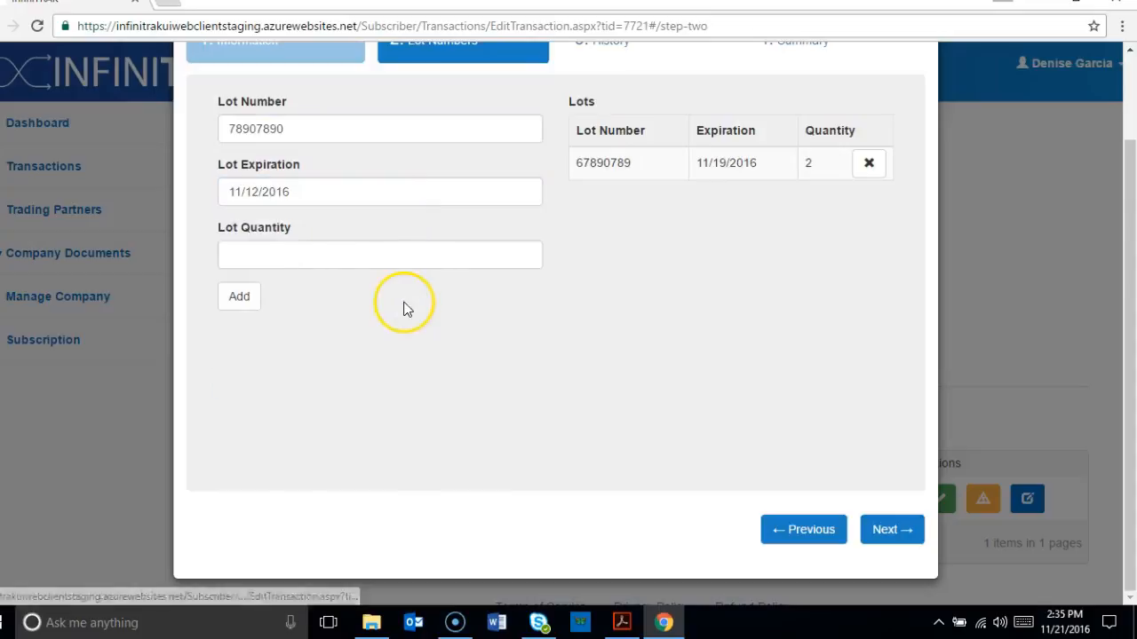
left_click(294, 188)
key("BackSpace")
type("7")
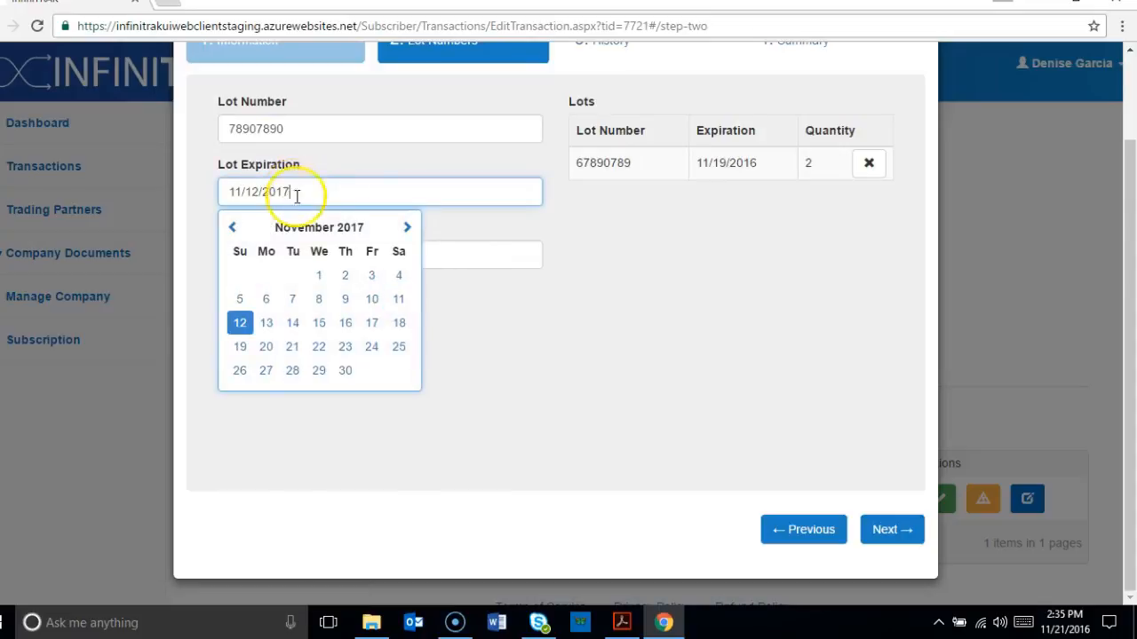
left_click(448, 358)
left_click(247, 258)
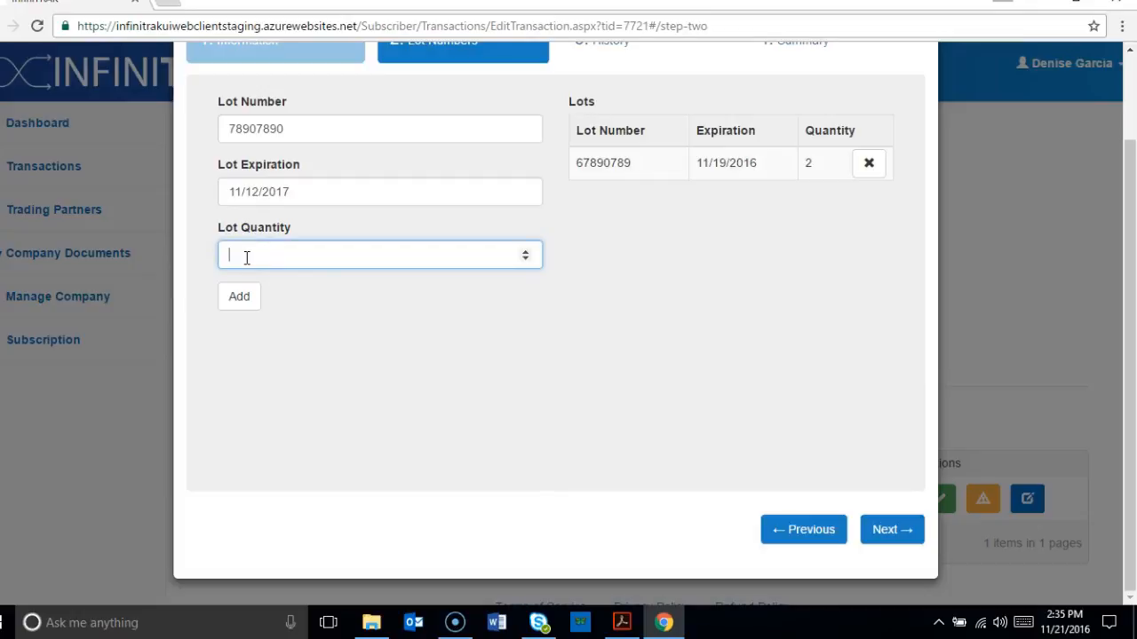
left_click(240, 297)
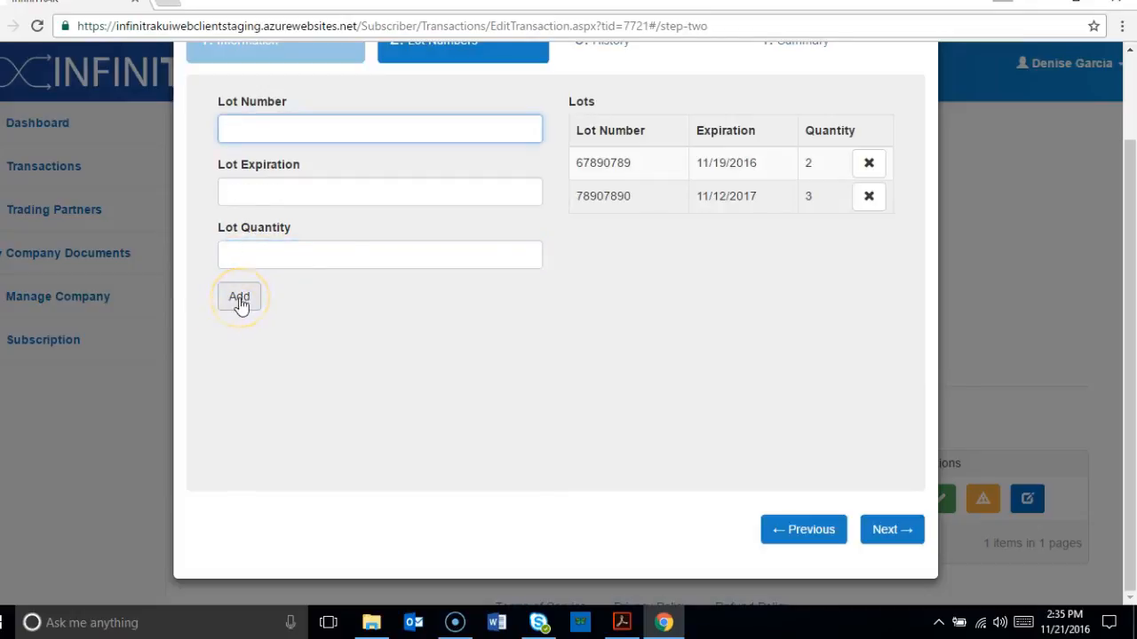
Continue from the lot numbers to the wizard's history, search trading partners for master and choose Masters RX
left_click(855, 545)
left_click(901, 530)
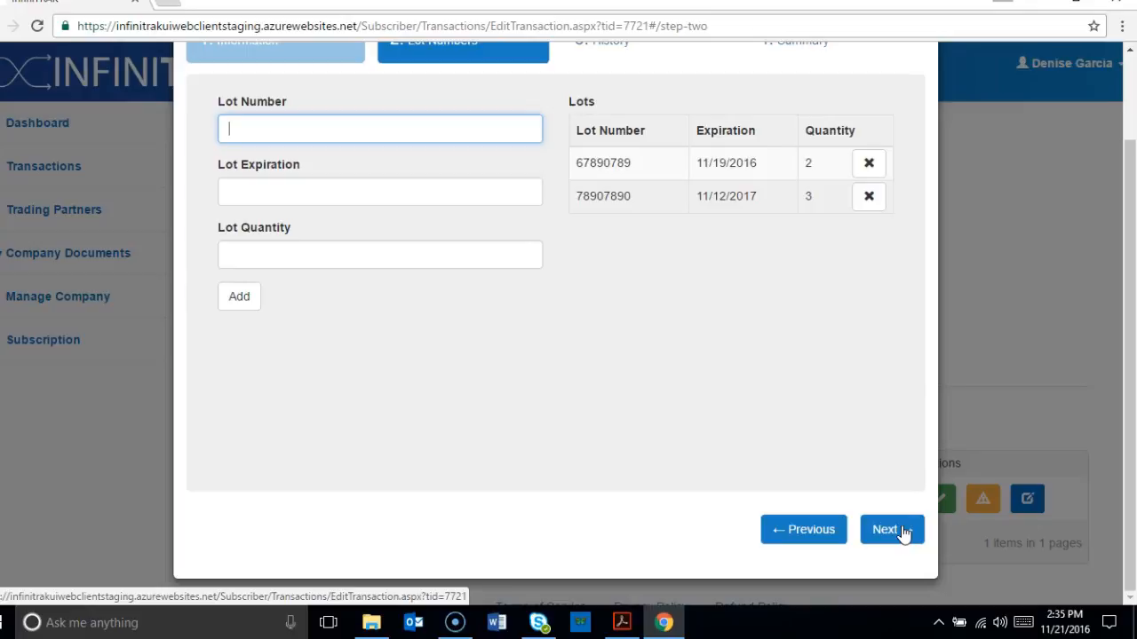
left_click(903, 531)
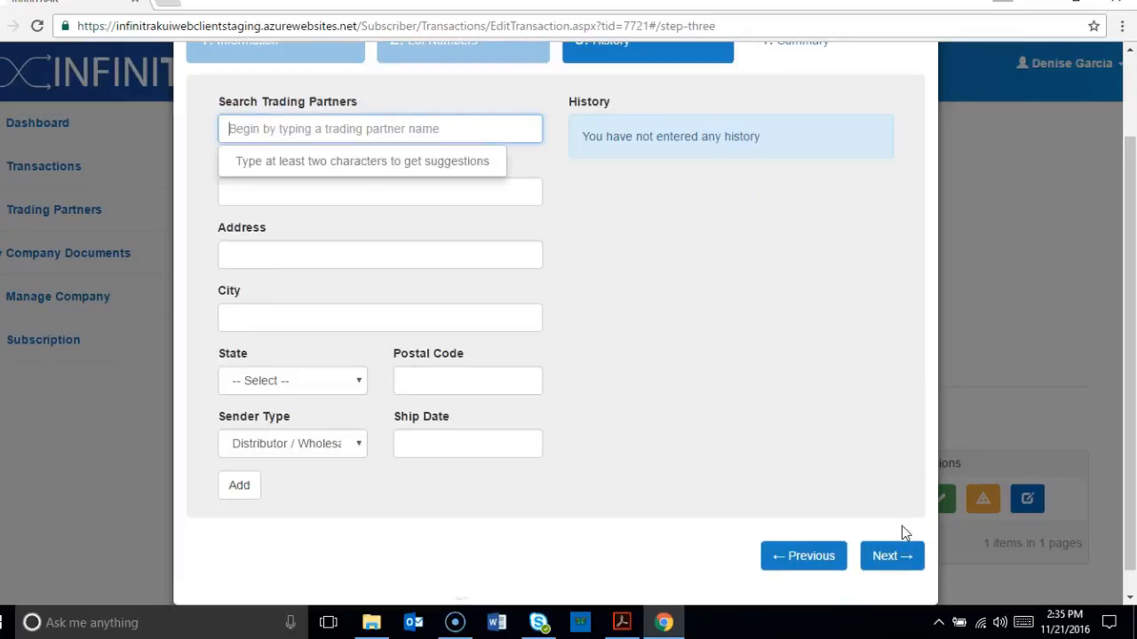
type("master")
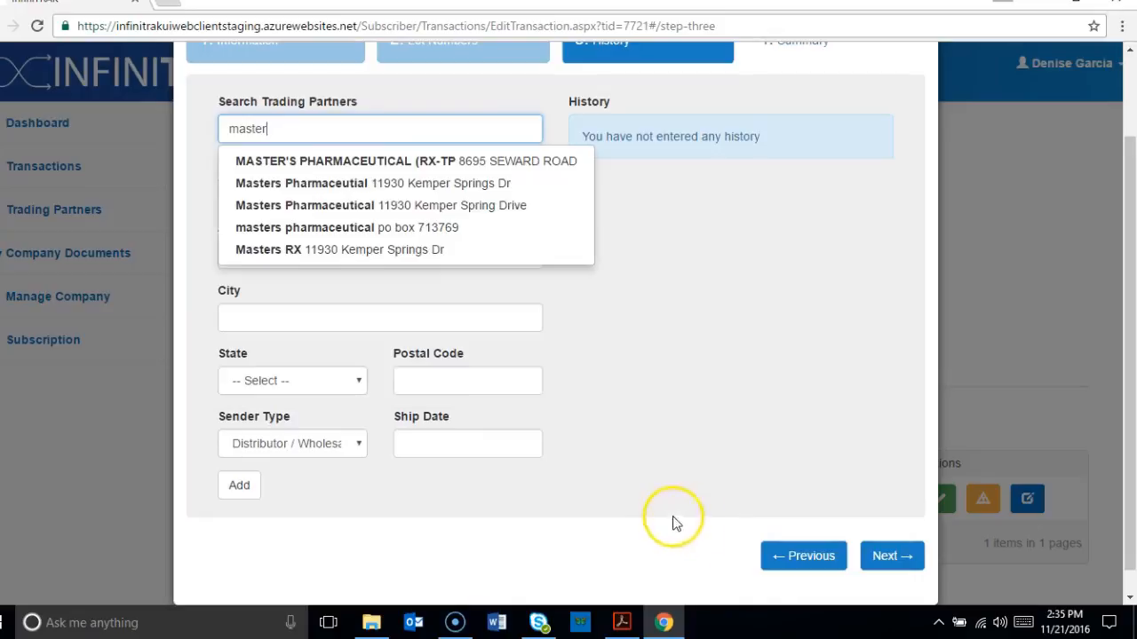
left_click(432, 252)
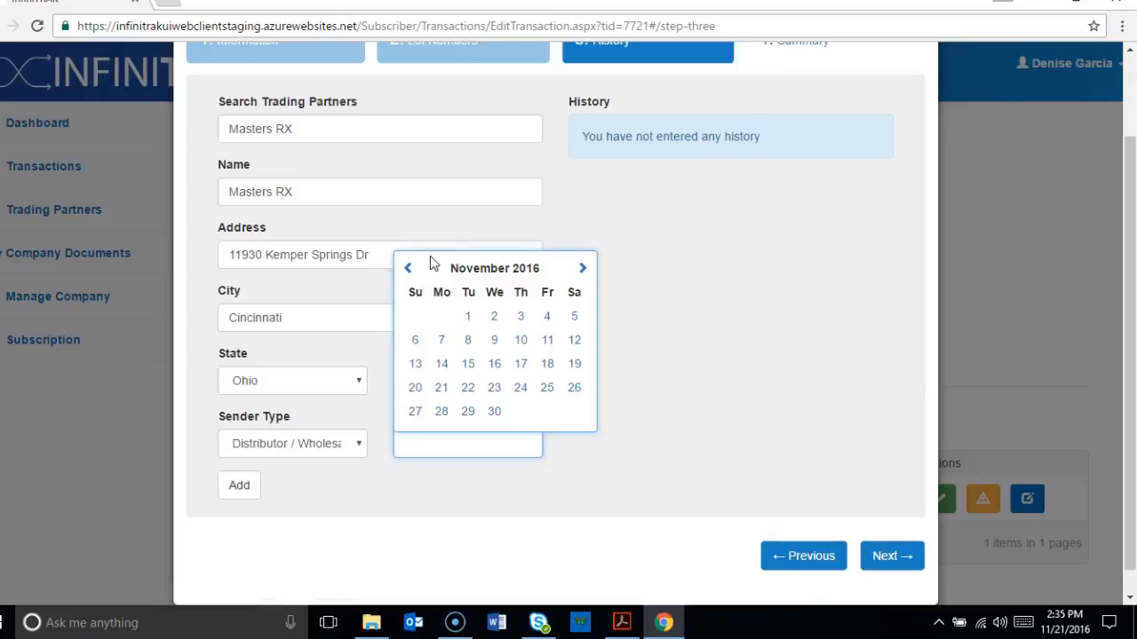
Set the Masters RX ship date to 8/30/2016 and add the sender to the product's history
left_click(495, 413)
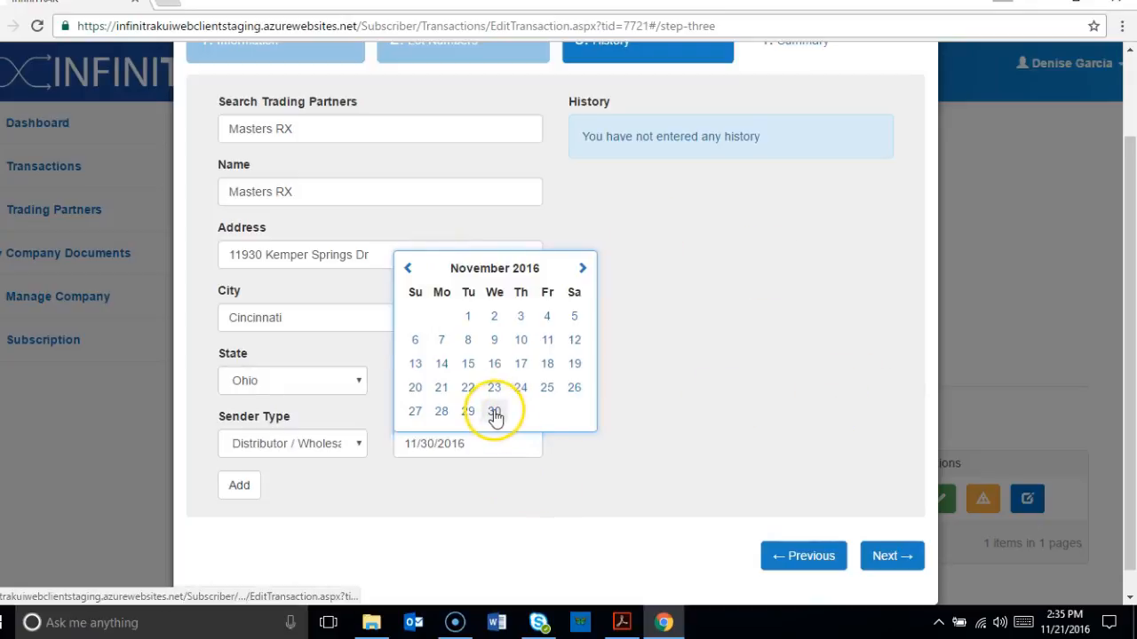
left_click(476, 450)
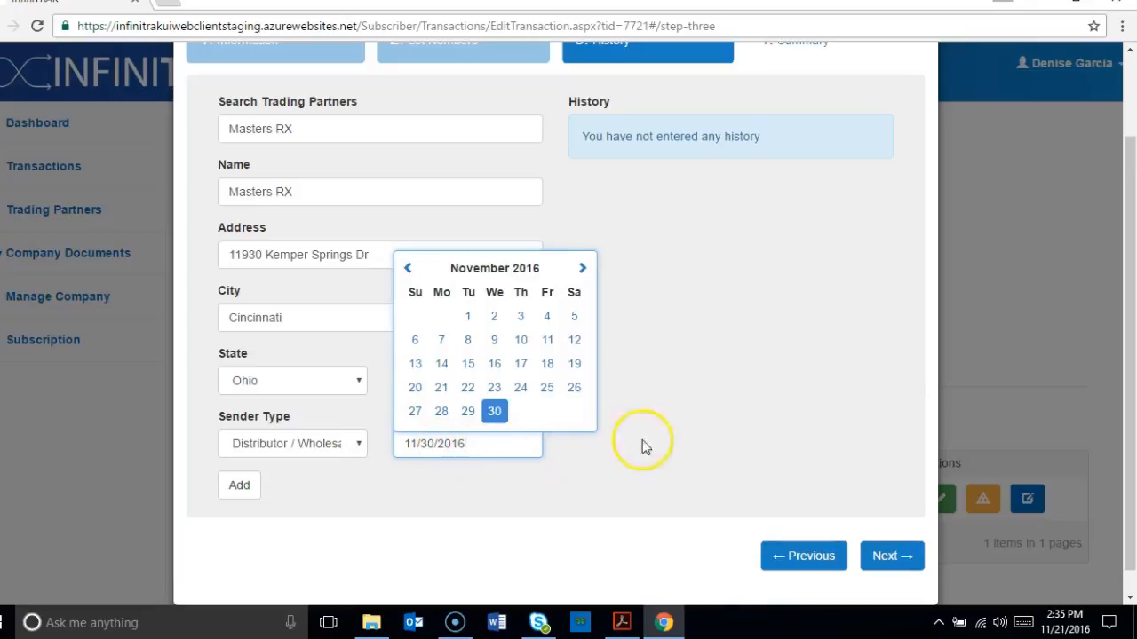
left_click(679, 437)
left_click(413, 442)
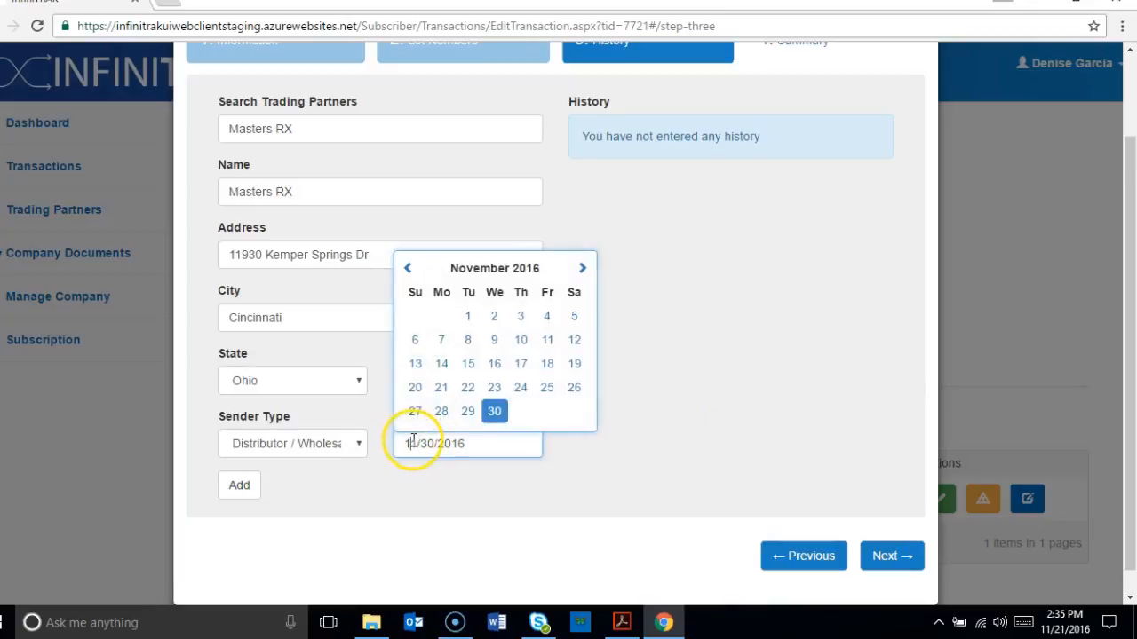
double_click(412, 443)
type("8")
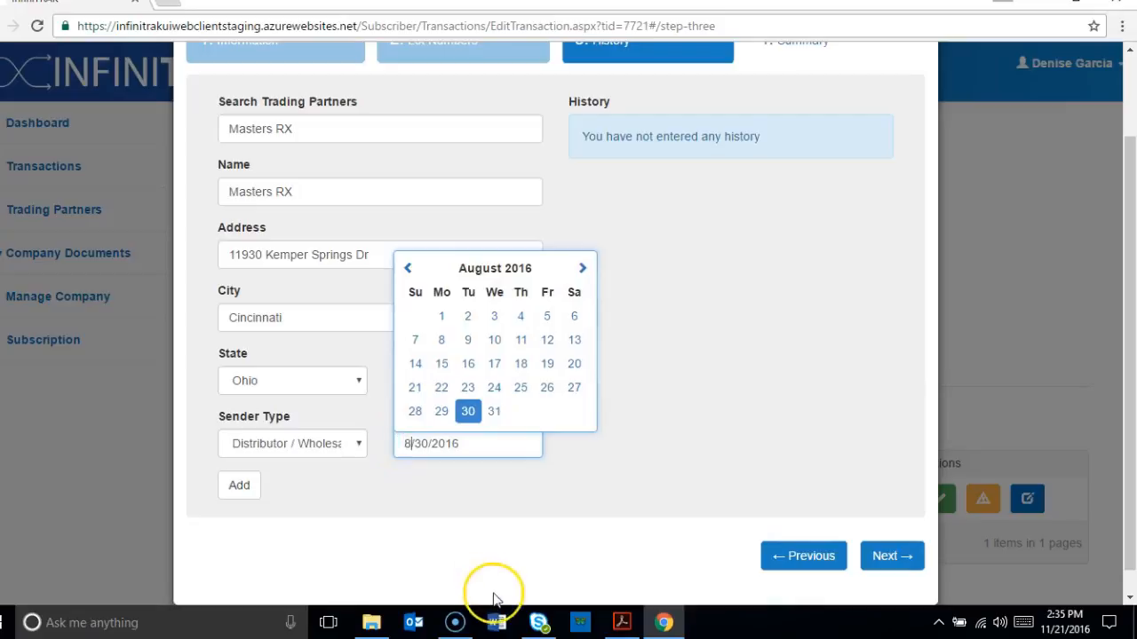
left_click(489, 533)
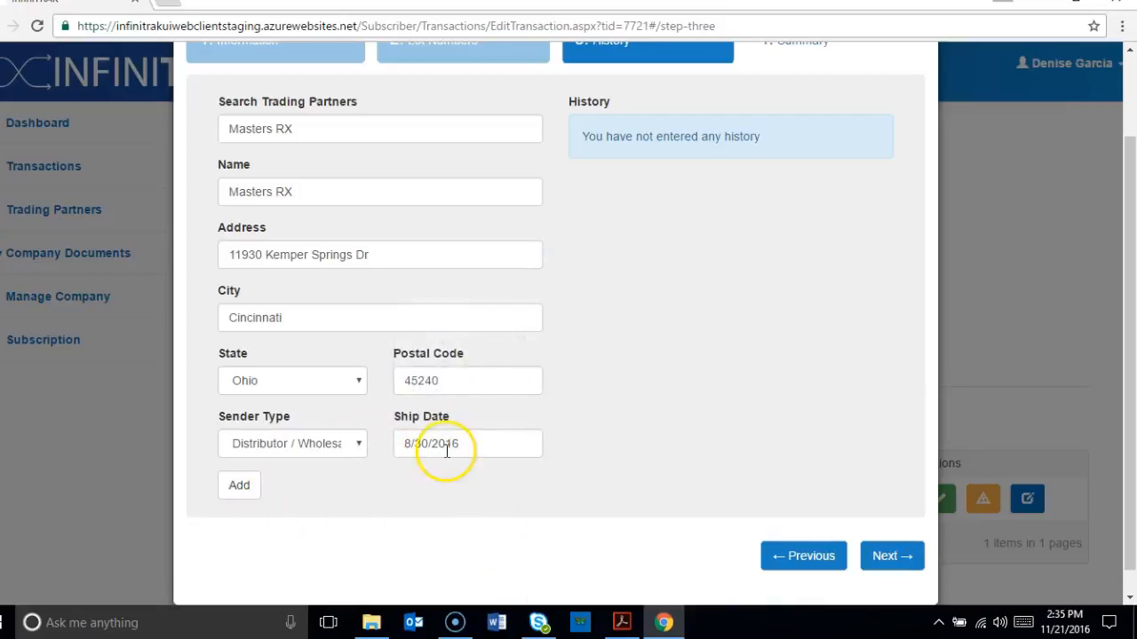
left_click(238, 494)
left_click(284, 127)
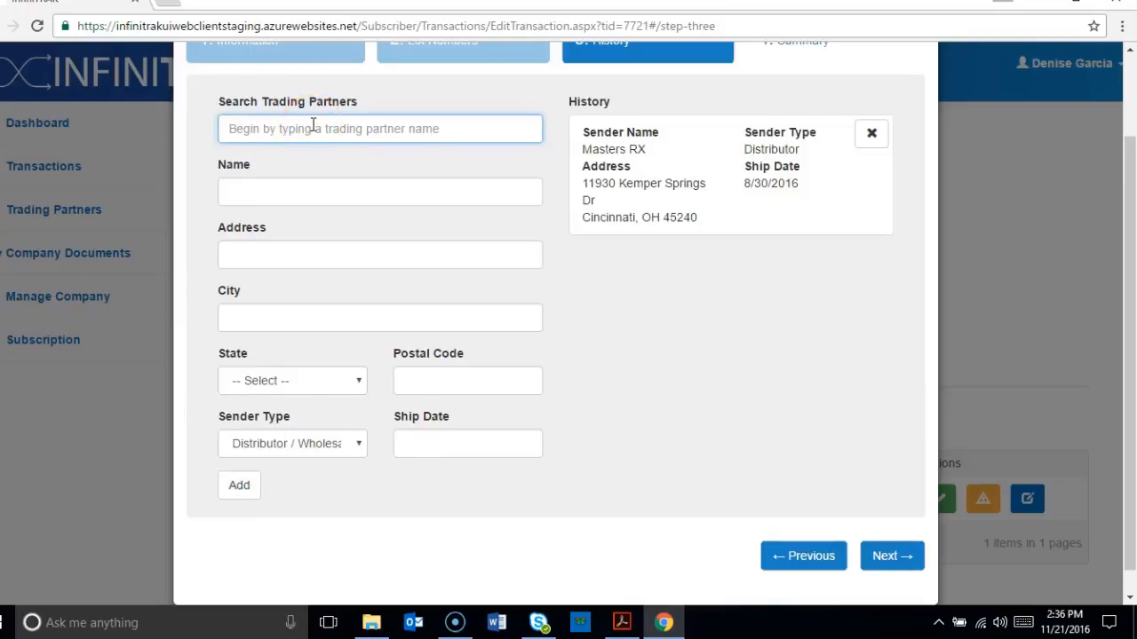
type("master")
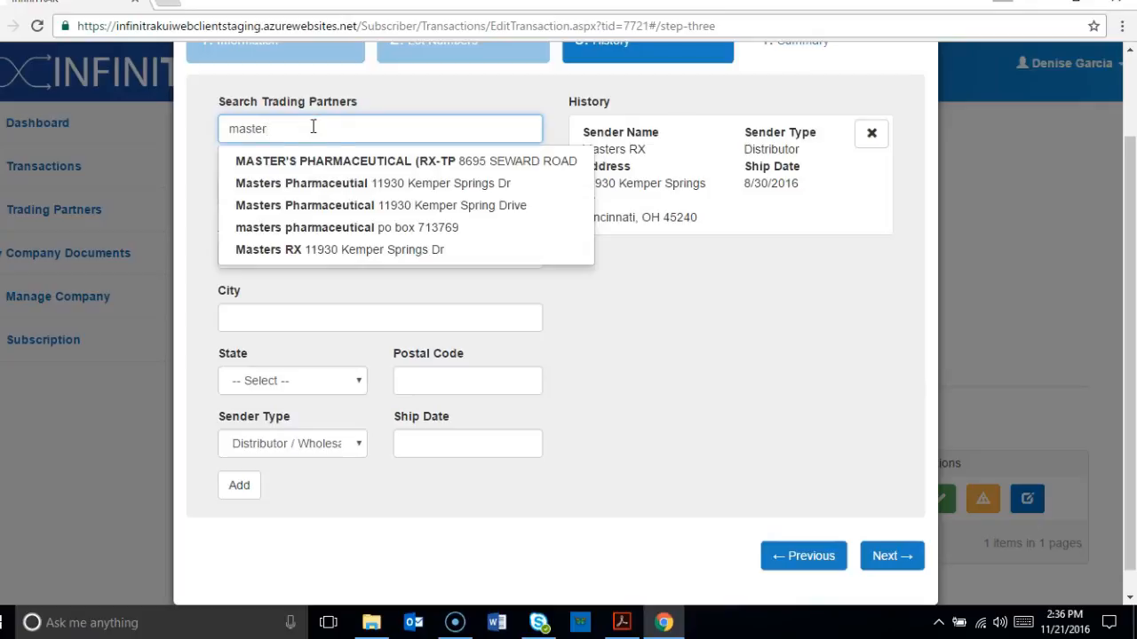
left_click(314, 186)
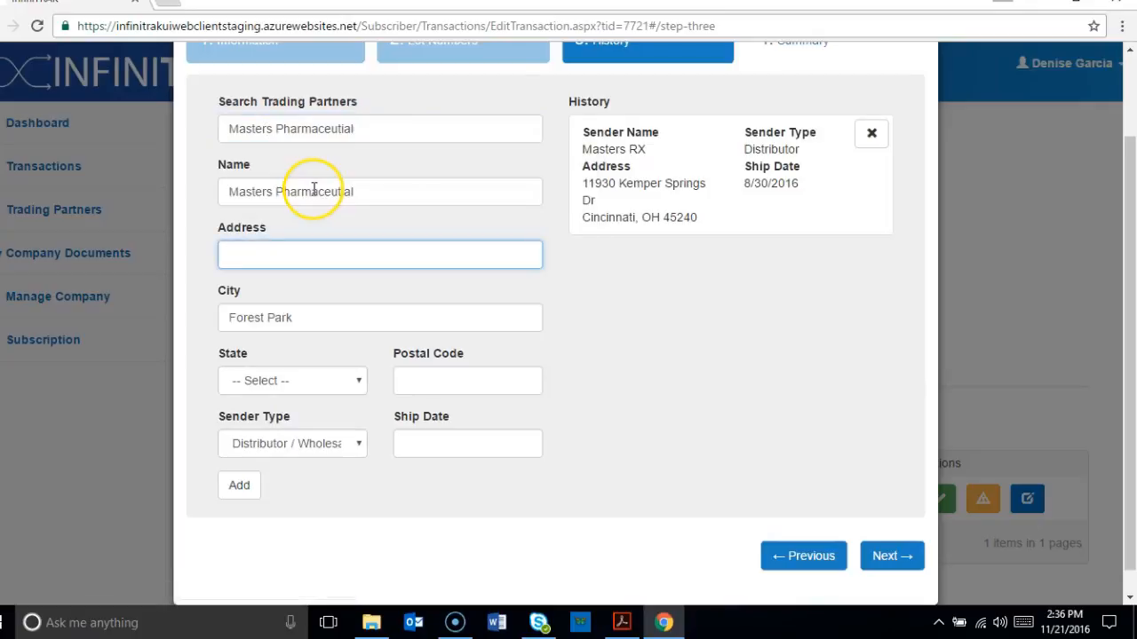
left_click_drag(393, 124, 198, 121)
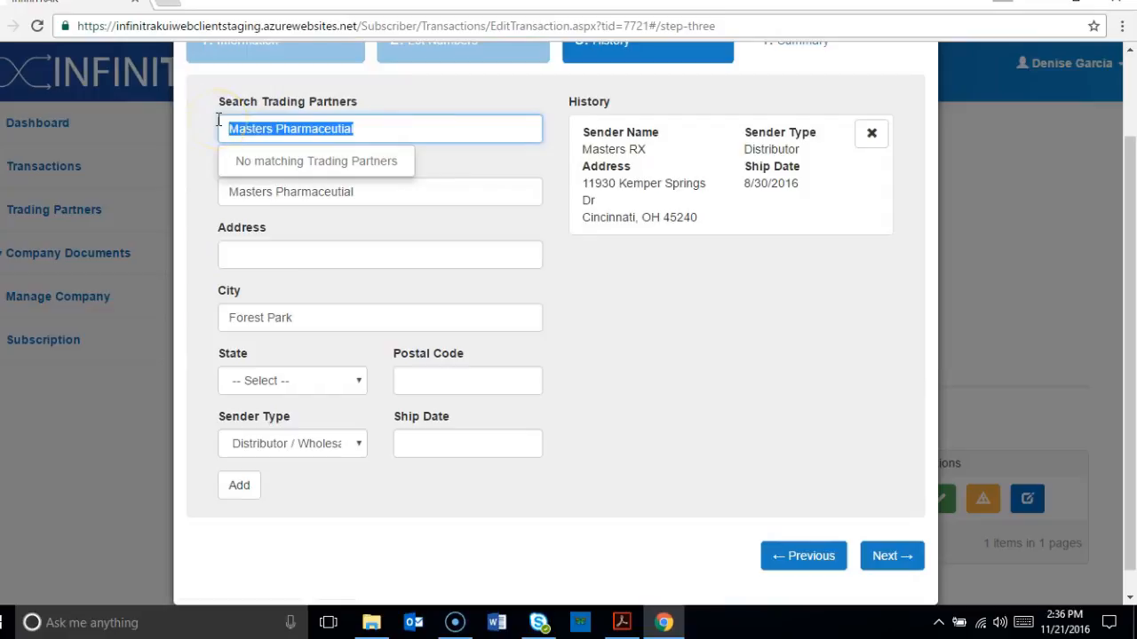
key("BackSpace")
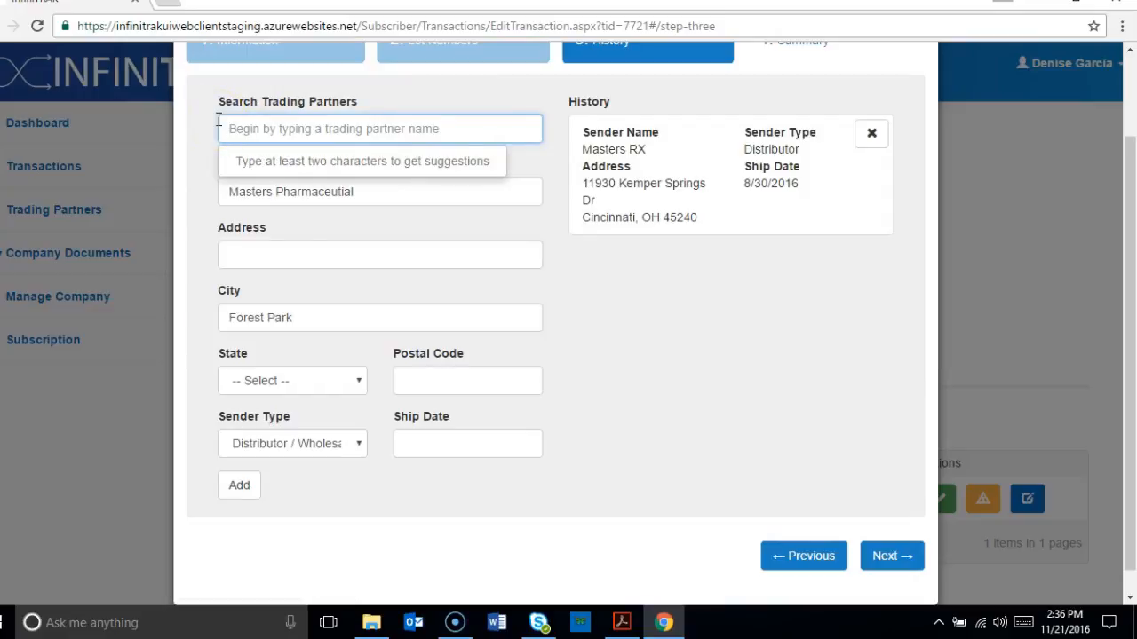
Add ACTAVIS in Gurnee, Illinois to the history as Distributor / Wholesaler with ship date 11/30/2016
type("acta")
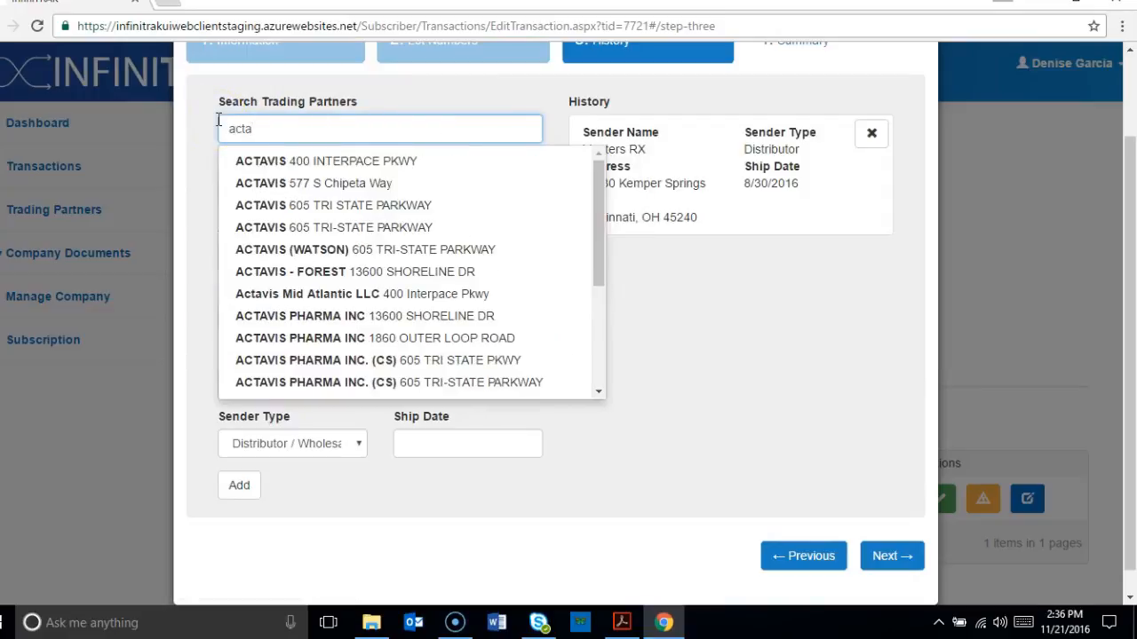
left_click(253, 205)
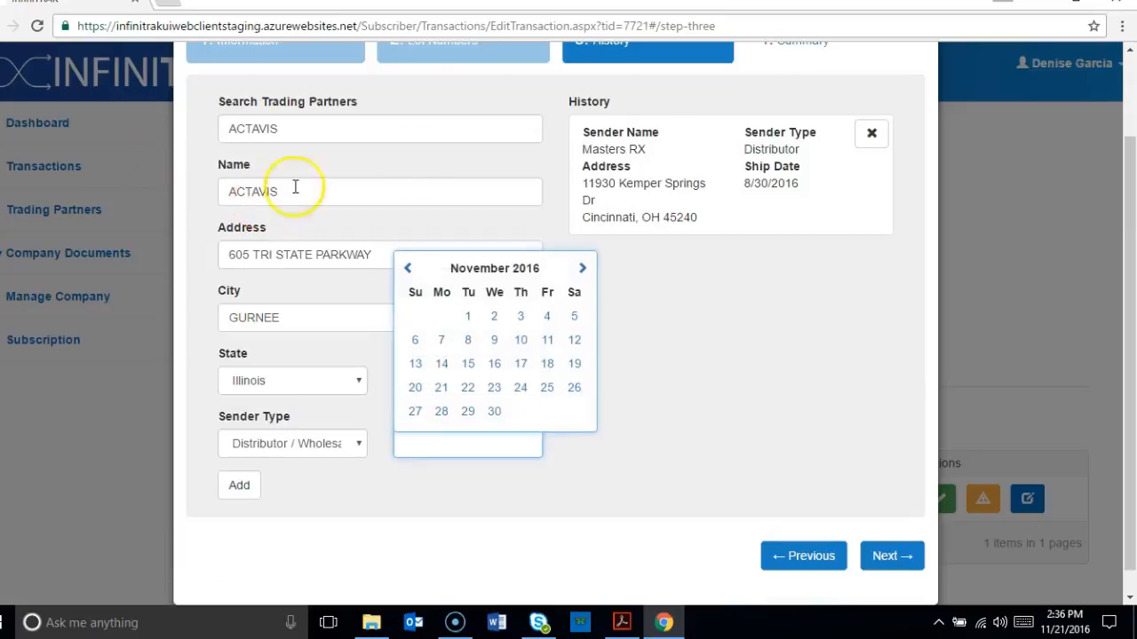
right_click(760, 388)
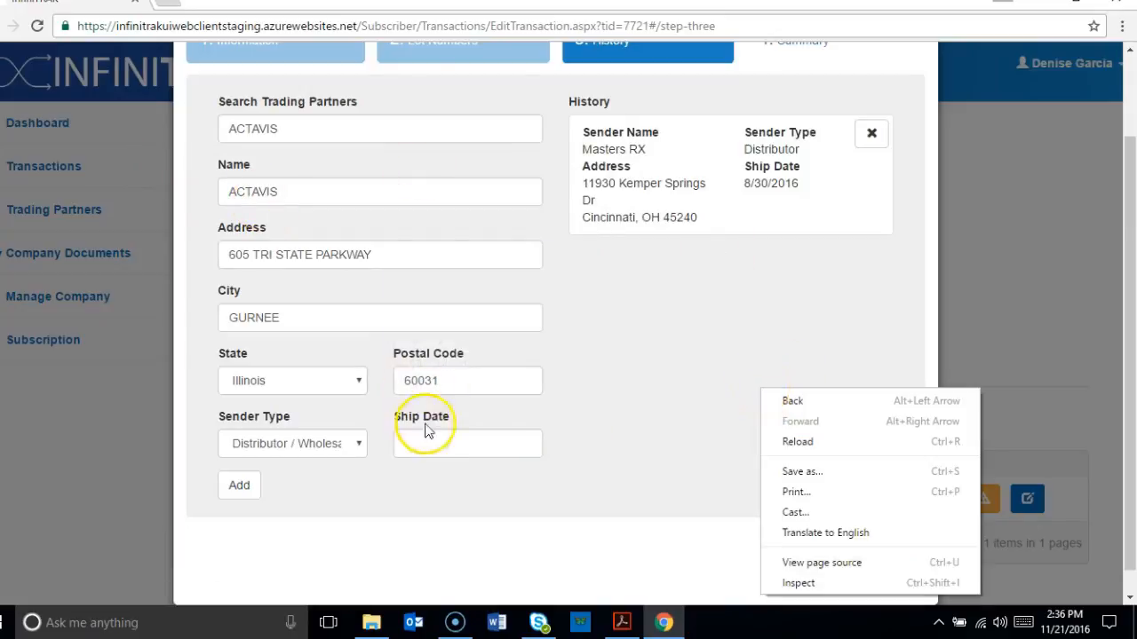
left_click(360, 447)
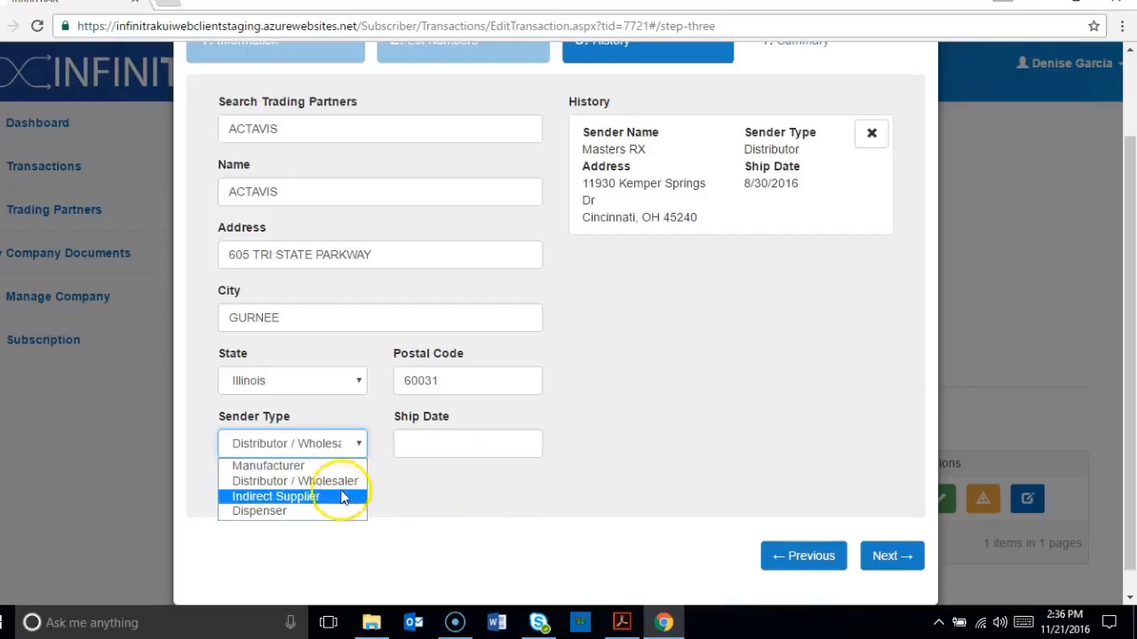
left_click(338, 481)
left_click(459, 445)
left_click(495, 412)
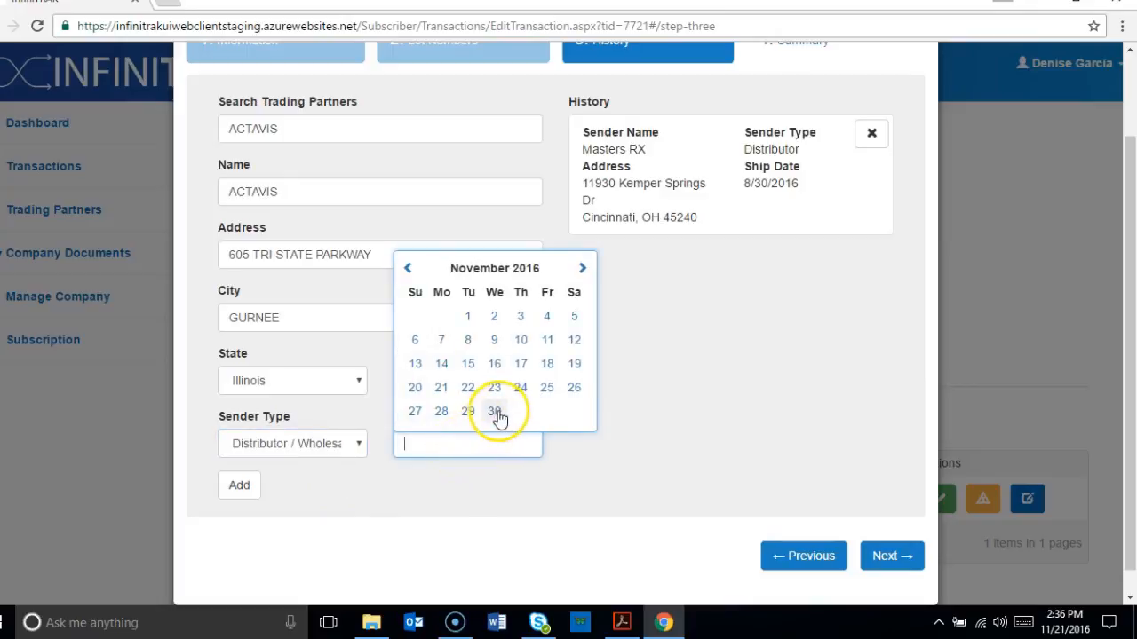
left_click(237, 491)
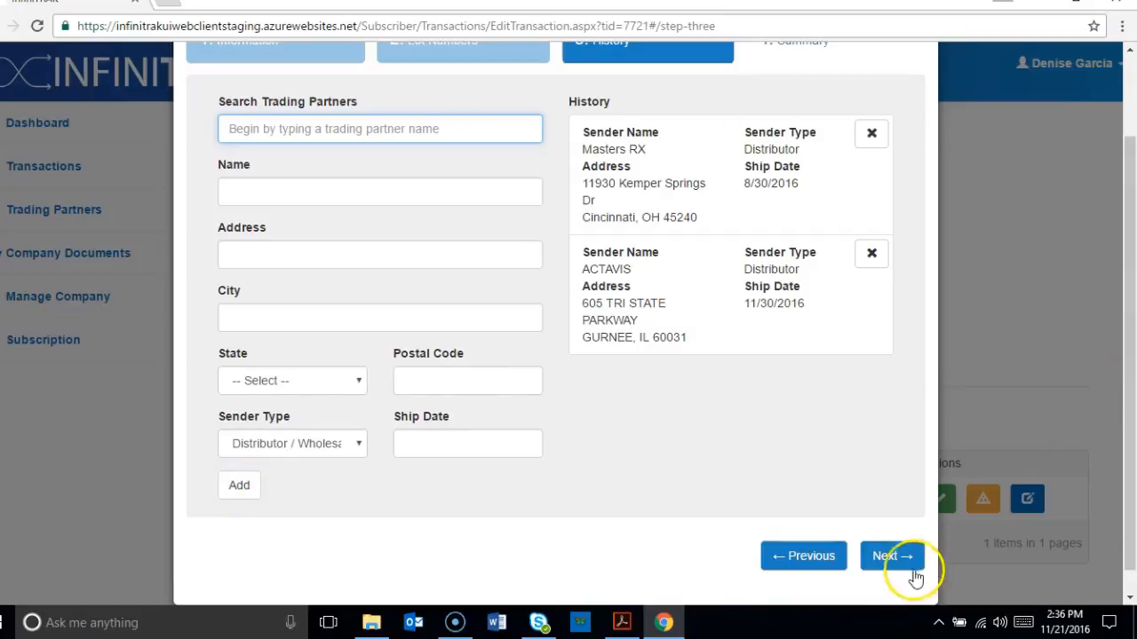
Check the product summary, go back to the history and remove the ACTAVIS entry
left_click(892, 555)
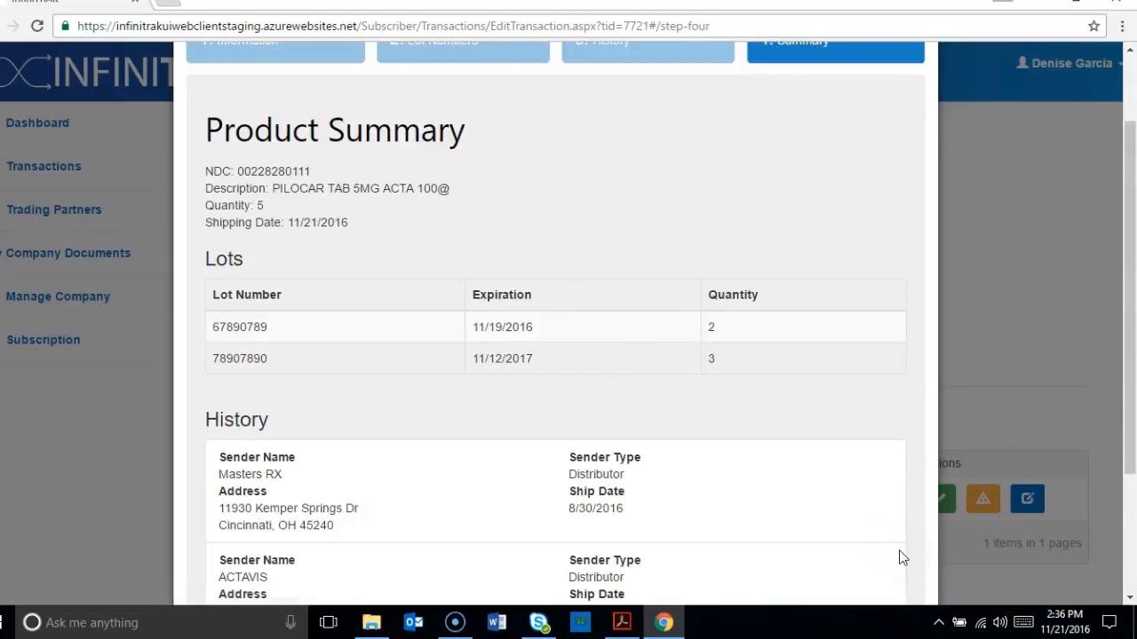
left_click_drag(1128, 206, 1133, 296)
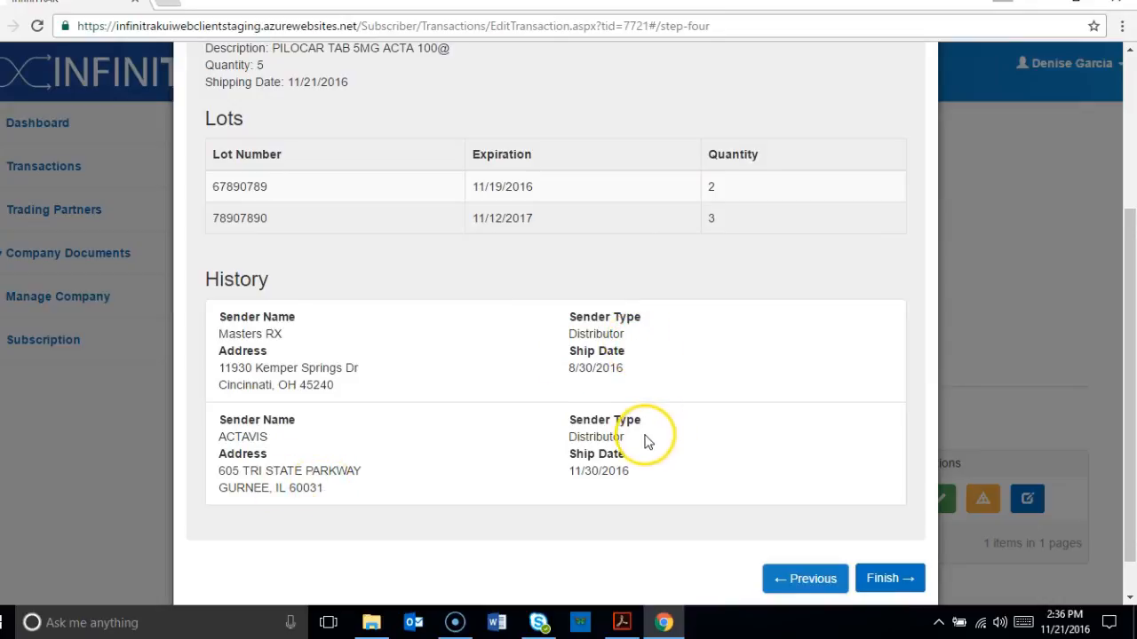
left_click(812, 578)
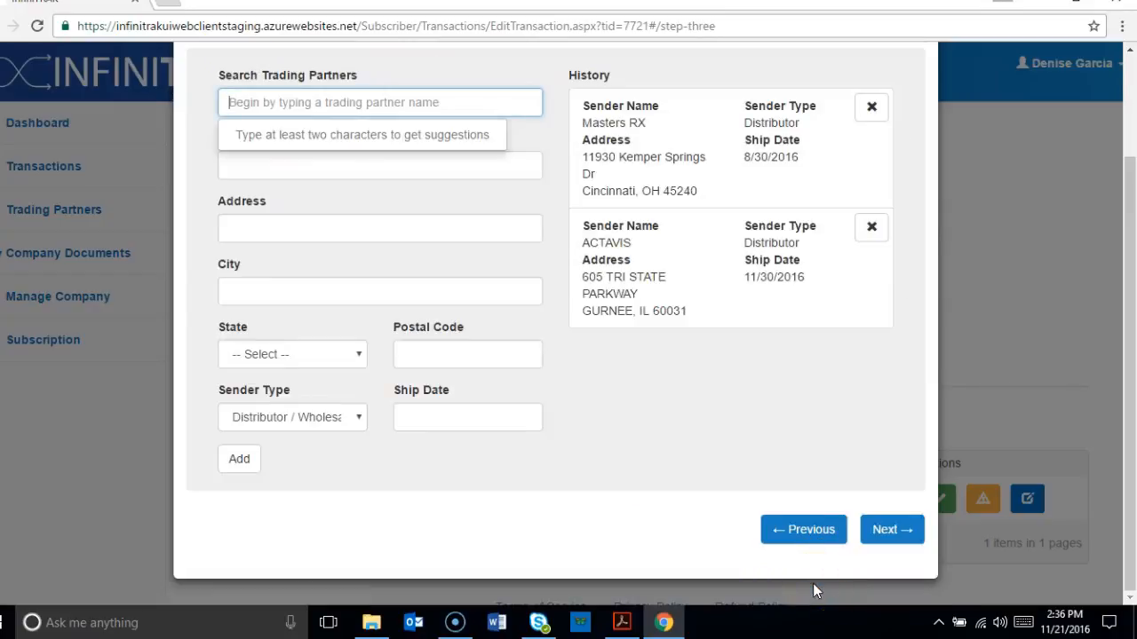
left_click(871, 227)
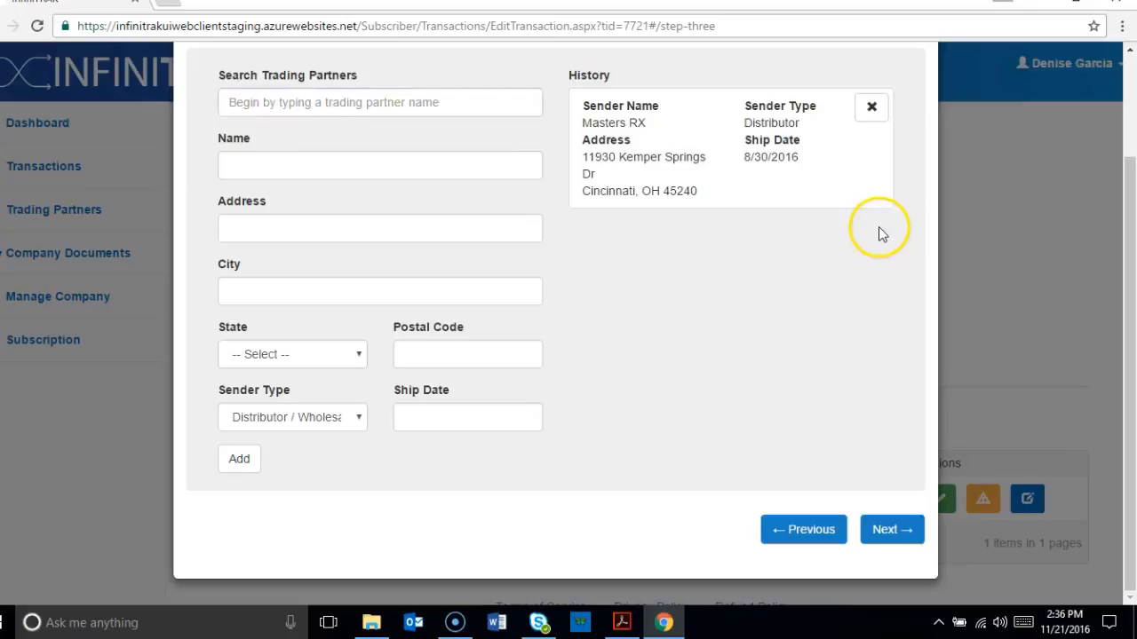
Search trading partners for act and choose the ACTAVIS entry in Gurnee, Illinois
left_click(464, 108)
type("acct")
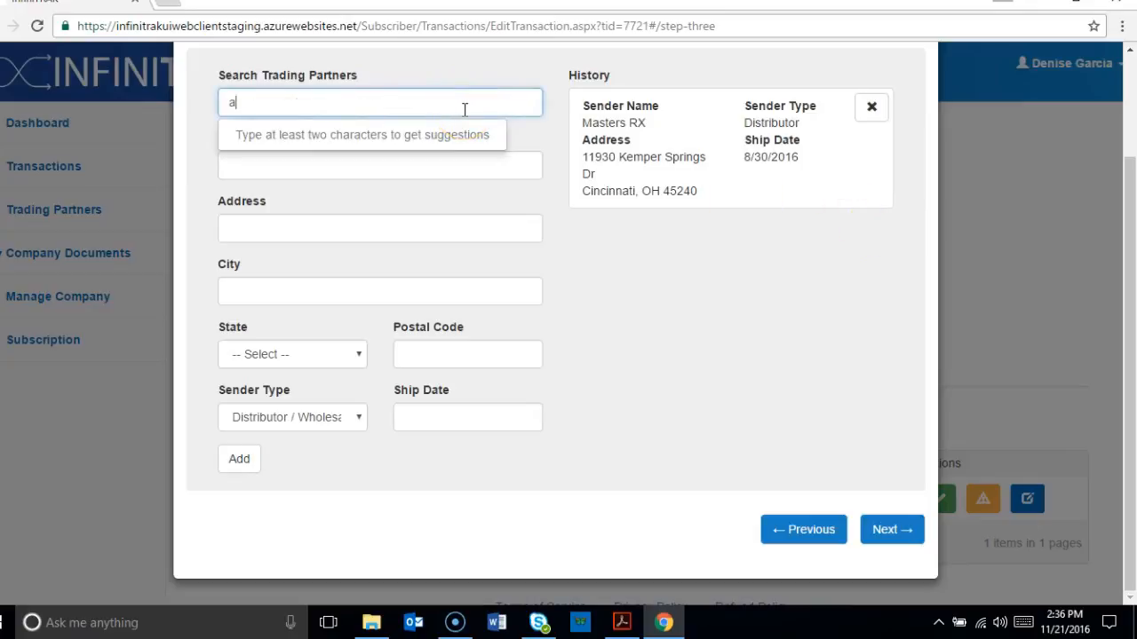
key("BackSpace")
key("BackSpace")
type("t")
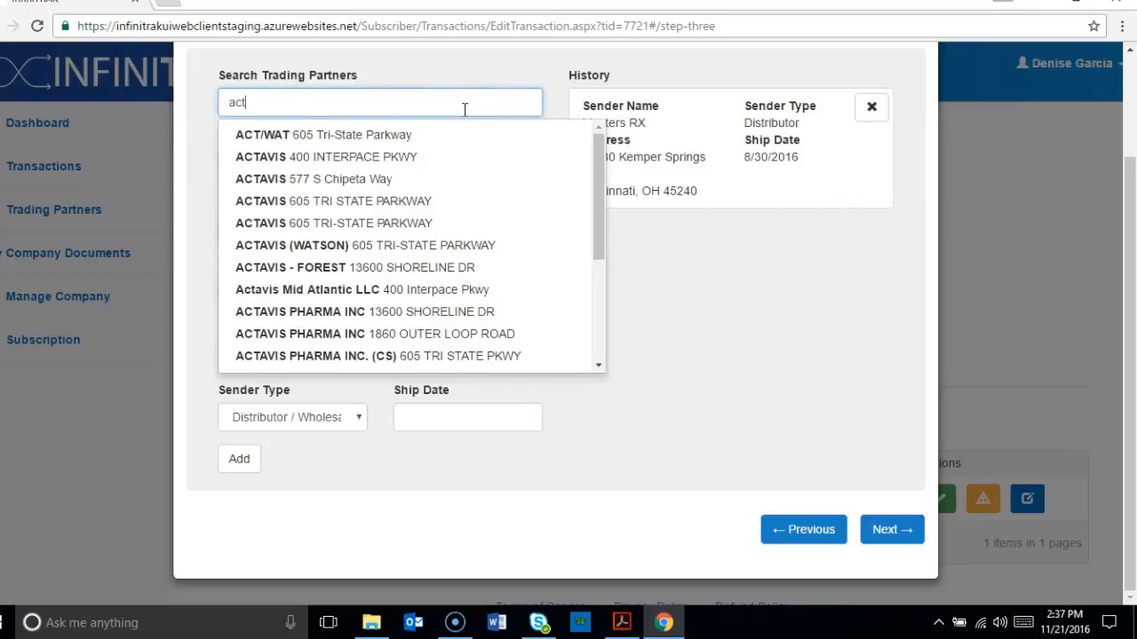
left_click(433, 203)
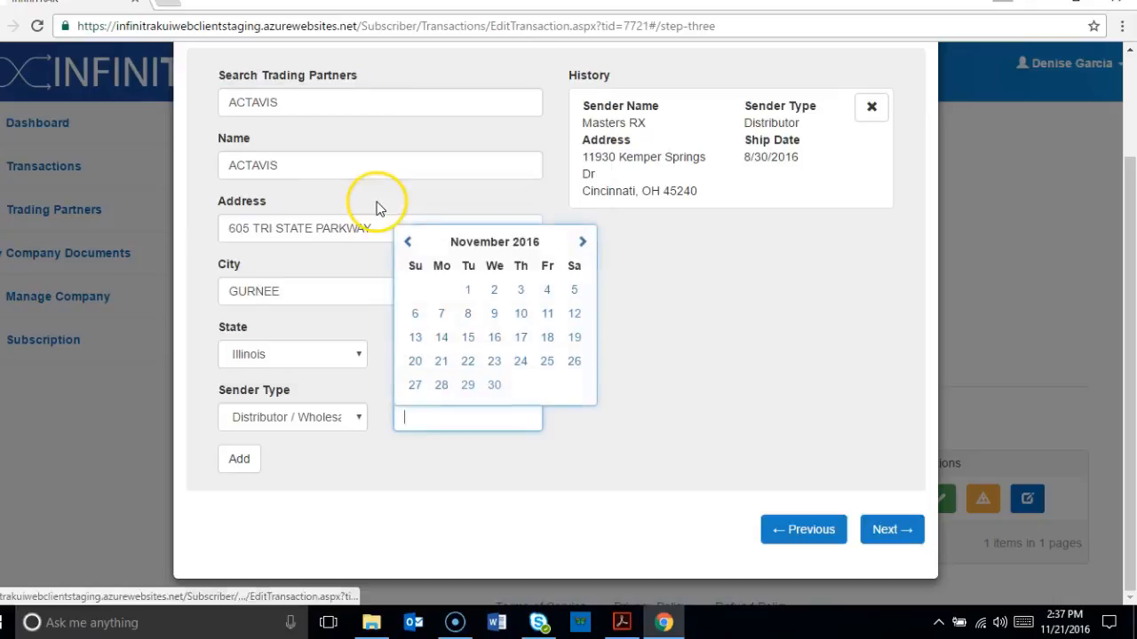
Set the ACTAVIS ship date to 8/25/2016 and sender type to Manufacturer, and add it to the history
left_click(547, 360)
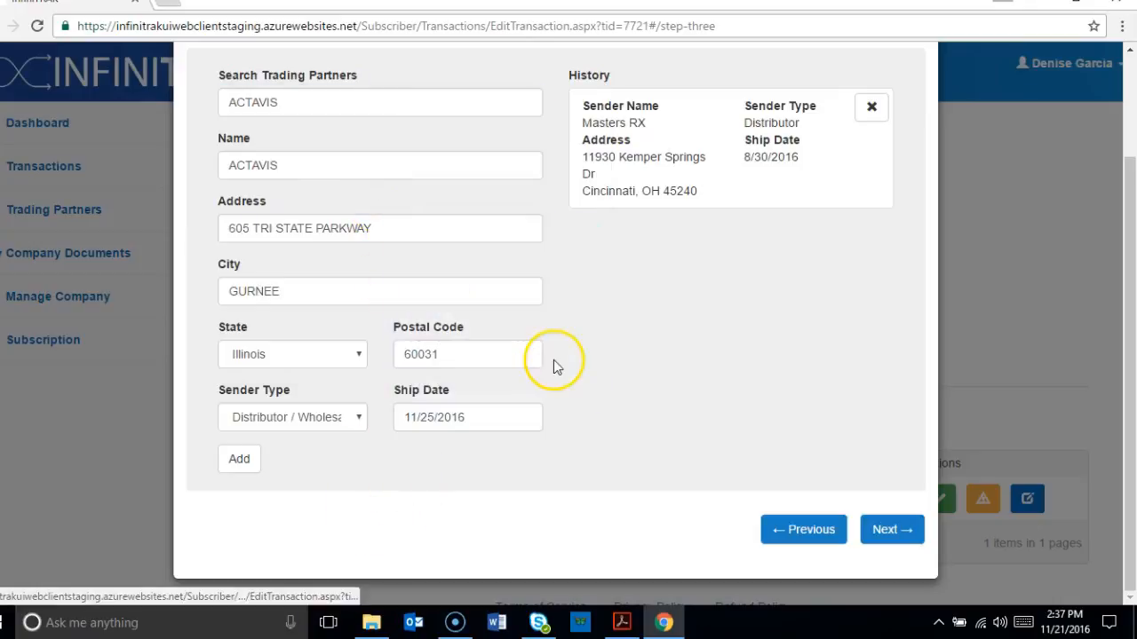
left_click(468, 416)
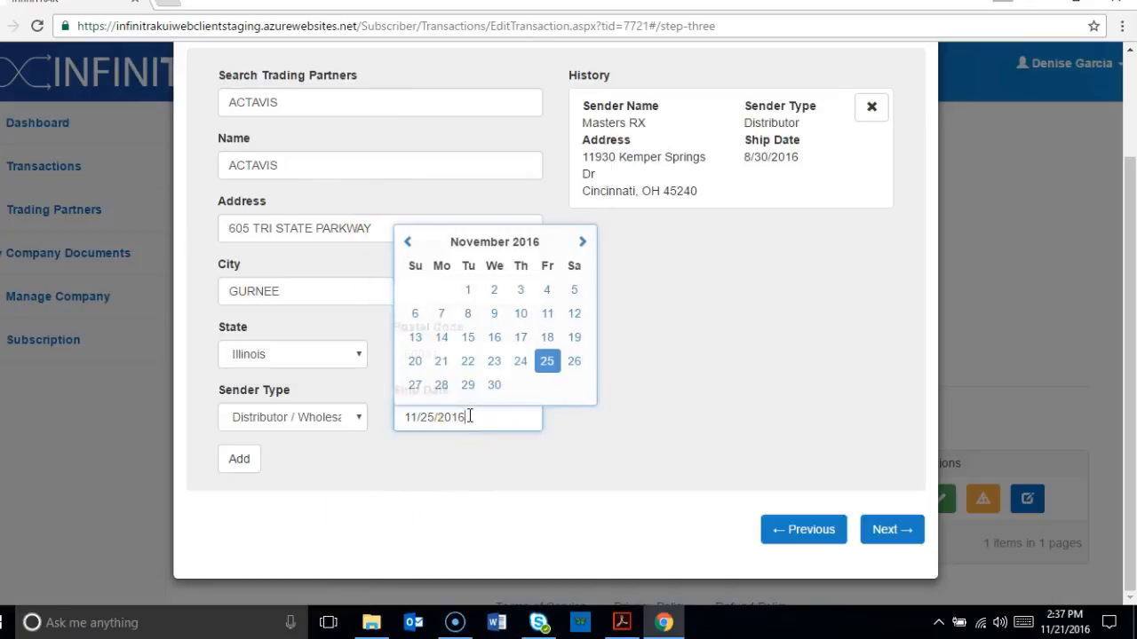
double_click(409, 418)
type("8")
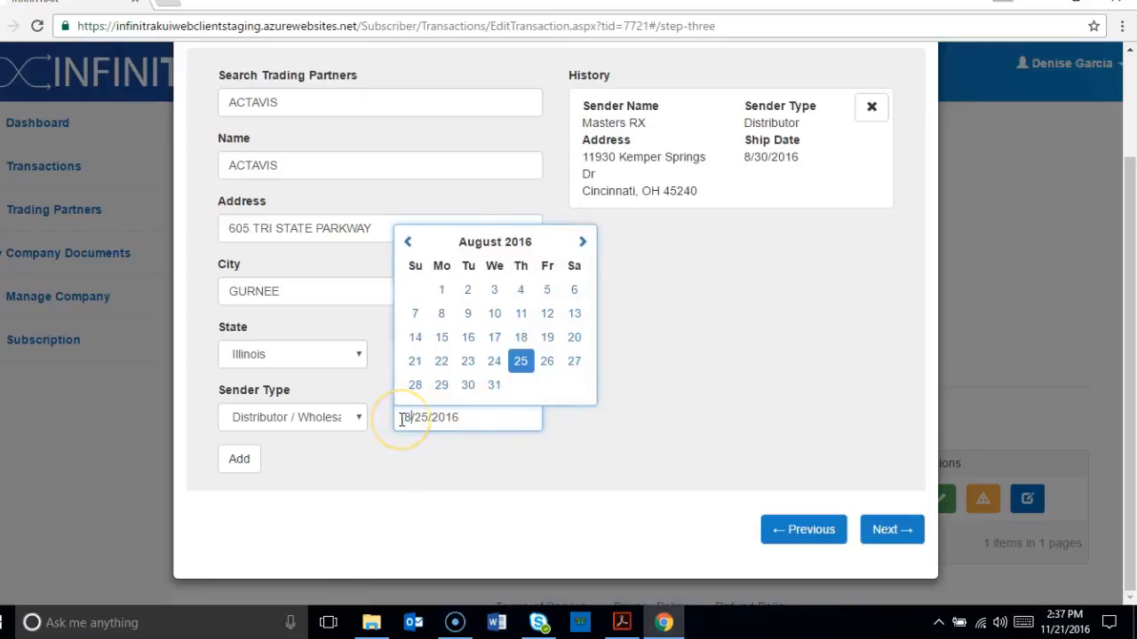
left_click(355, 418)
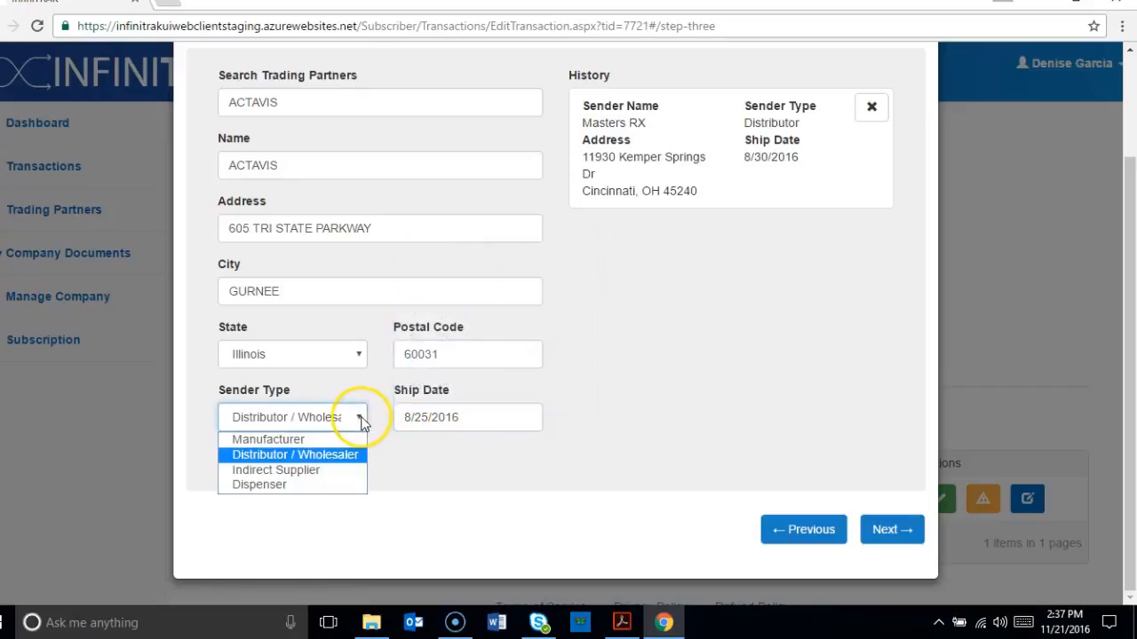
left_click(274, 436)
left_click(251, 468)
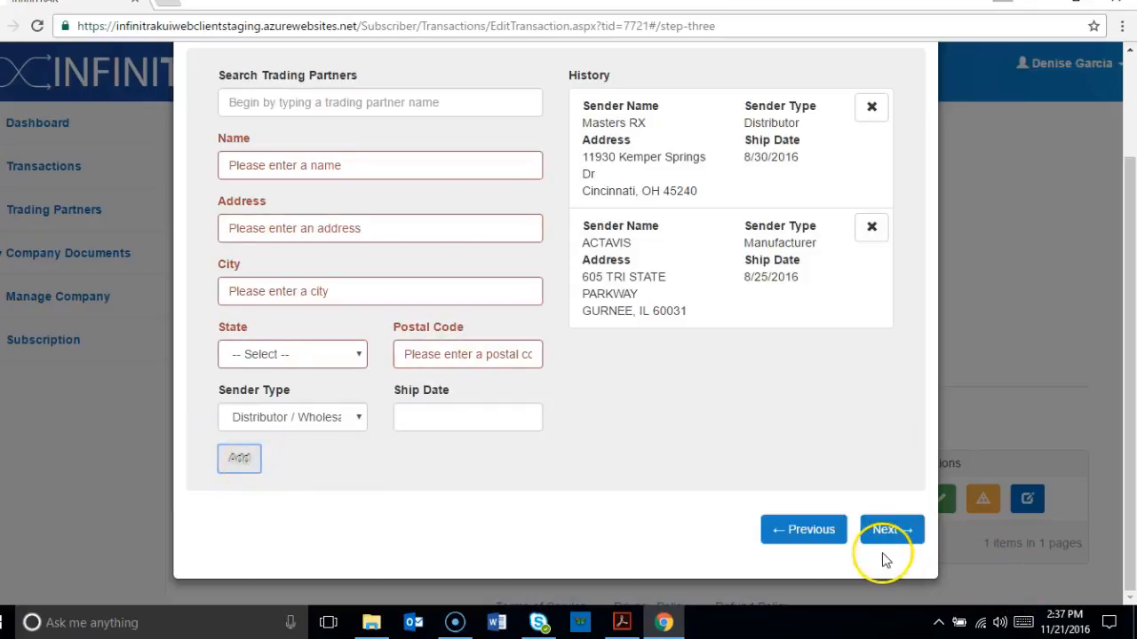
Continue to the product summary, review its lots and history, and finish the PILOCAR product
left_click(892, 530)
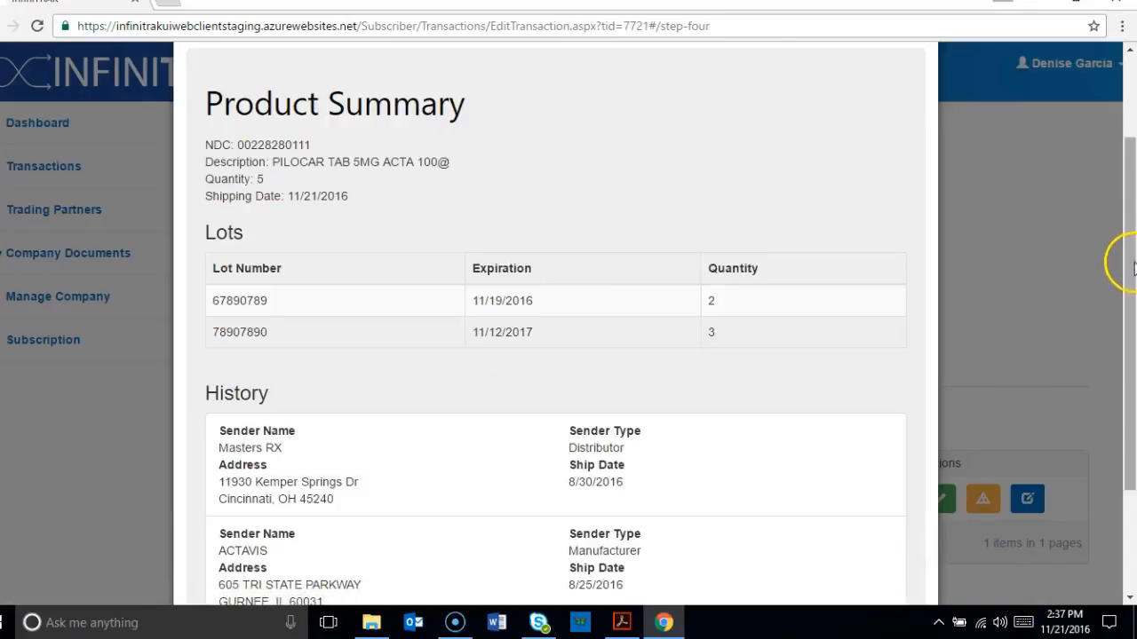
left_click_drag(1129, 254, 1128, 401)
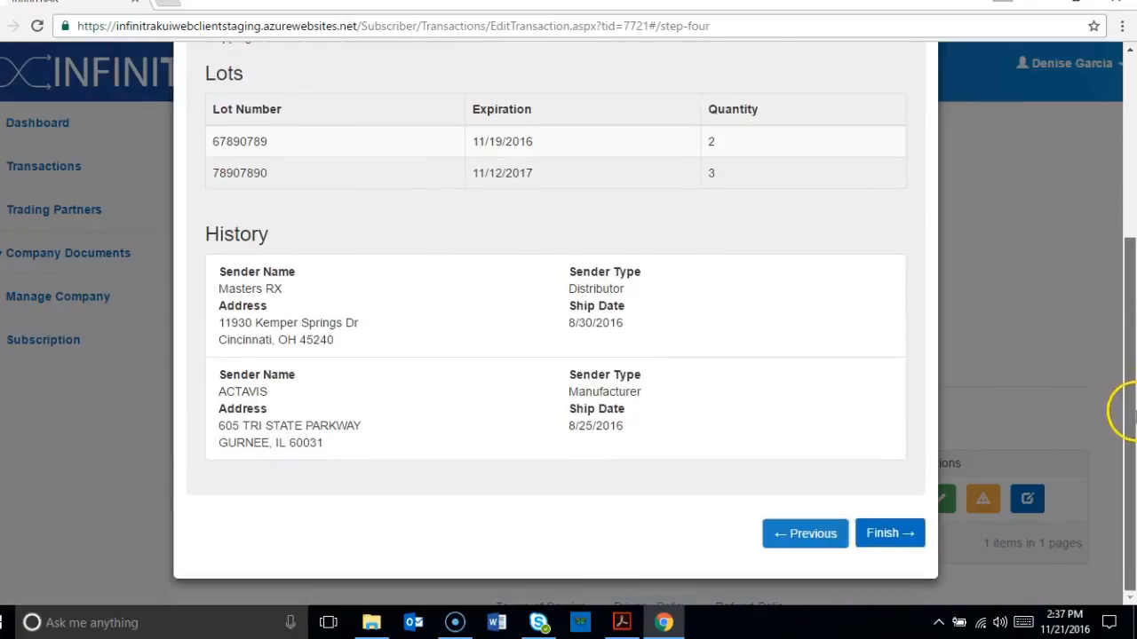
left_click(889, 533)
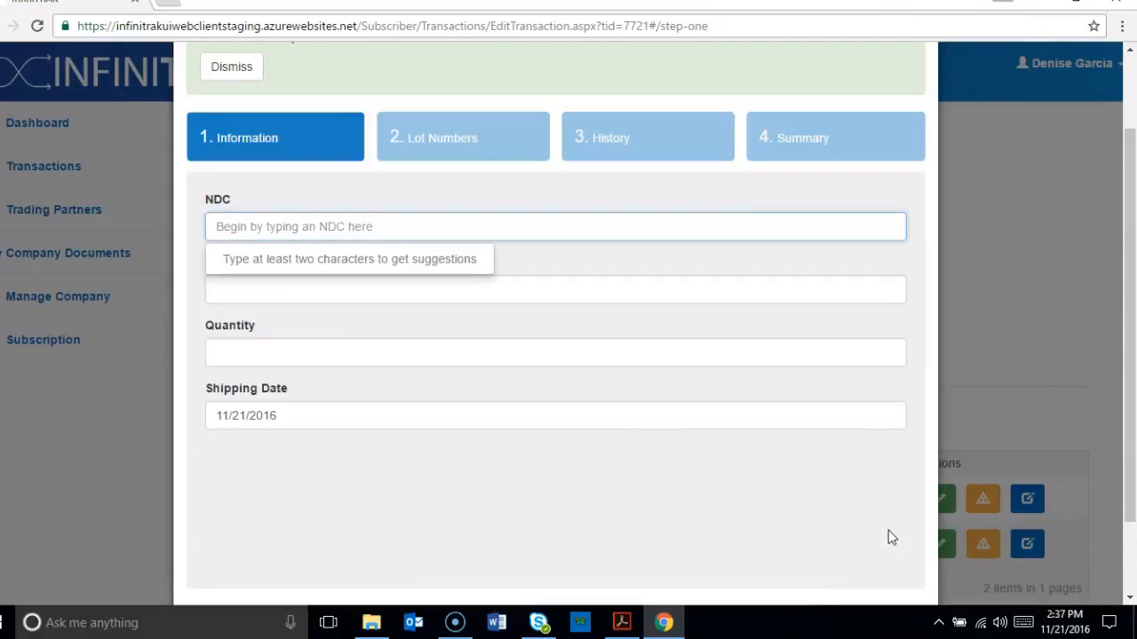
Dismiss the new-product notice and exit the Product Wizard without entering another product
left_click_drag(1119, 363, 1125, 337)
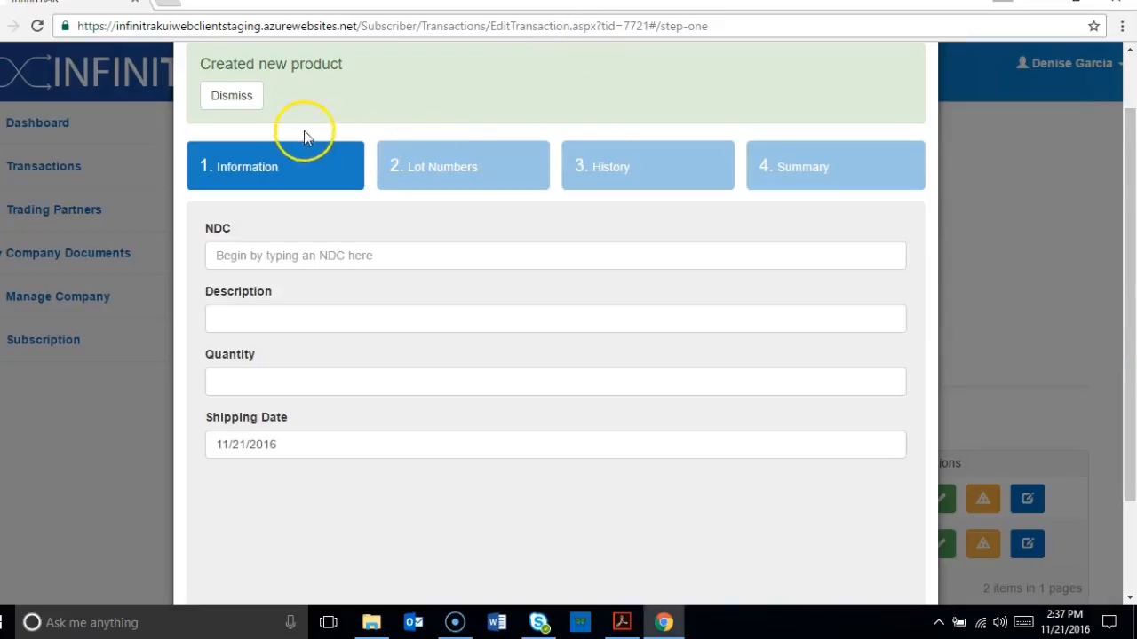
left_click(212, 97)
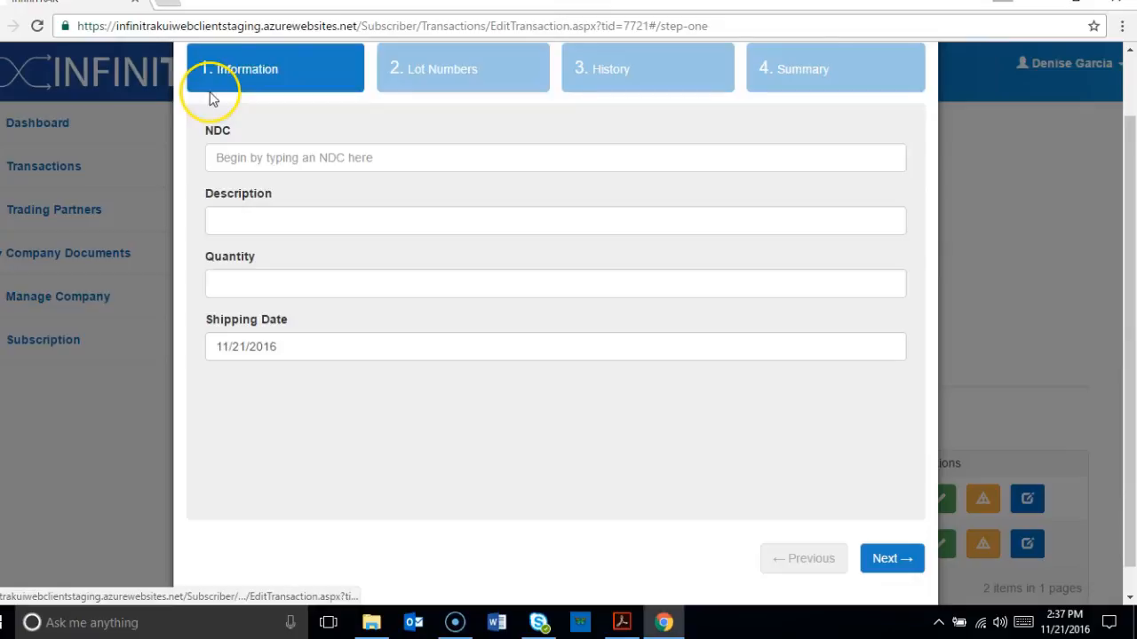
left_click_drag(1130, 246, 1133, 185)
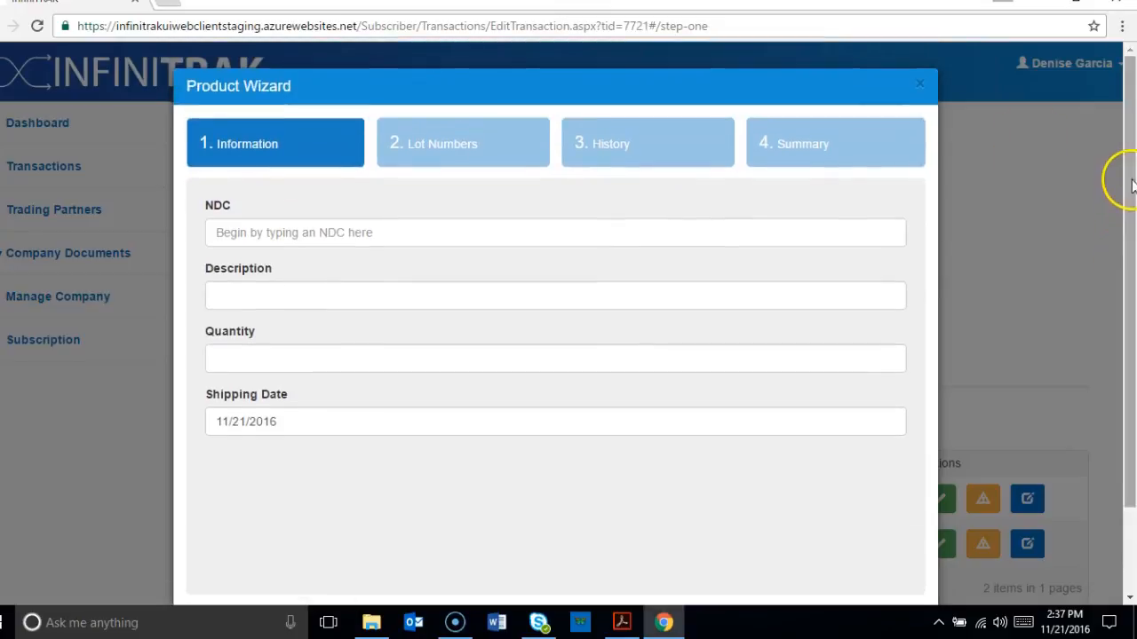
left_click(919, 92)
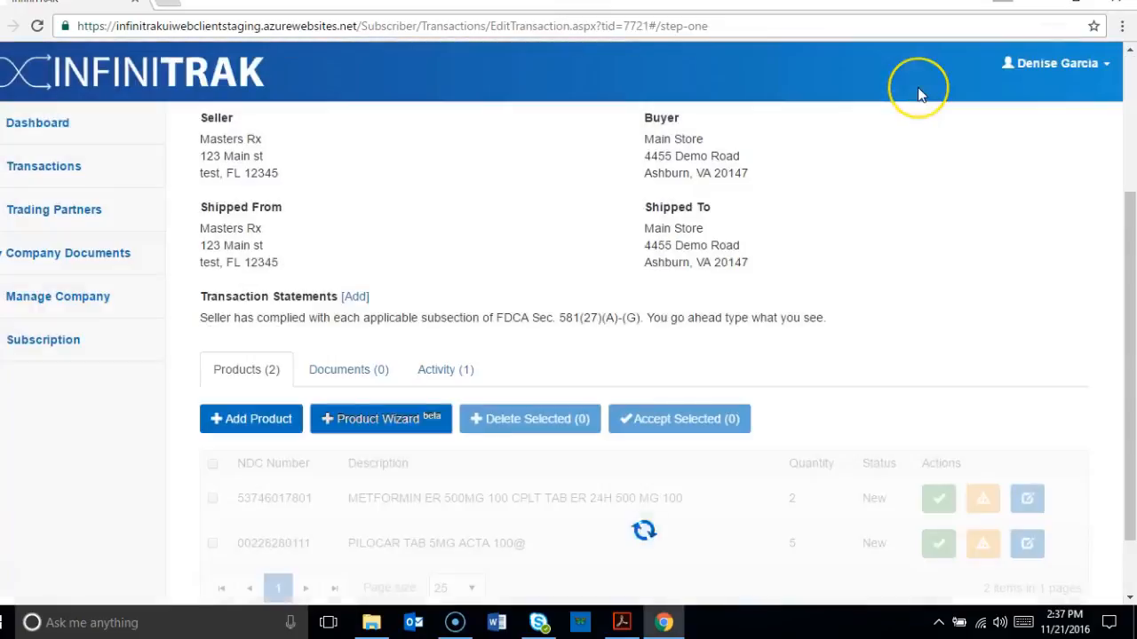
Accept both the METFORMIN and PILOCAR products together and close the incoming Masters Rx transaction
left_click_drag(1130, 226, 1134, 316)
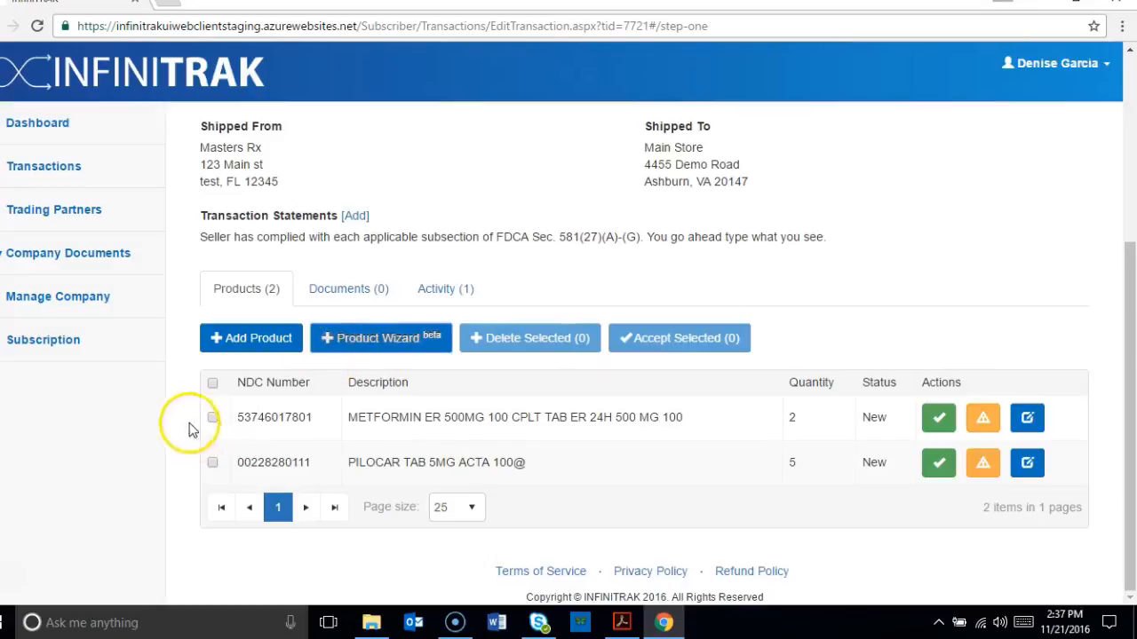
left_click(212, 384)
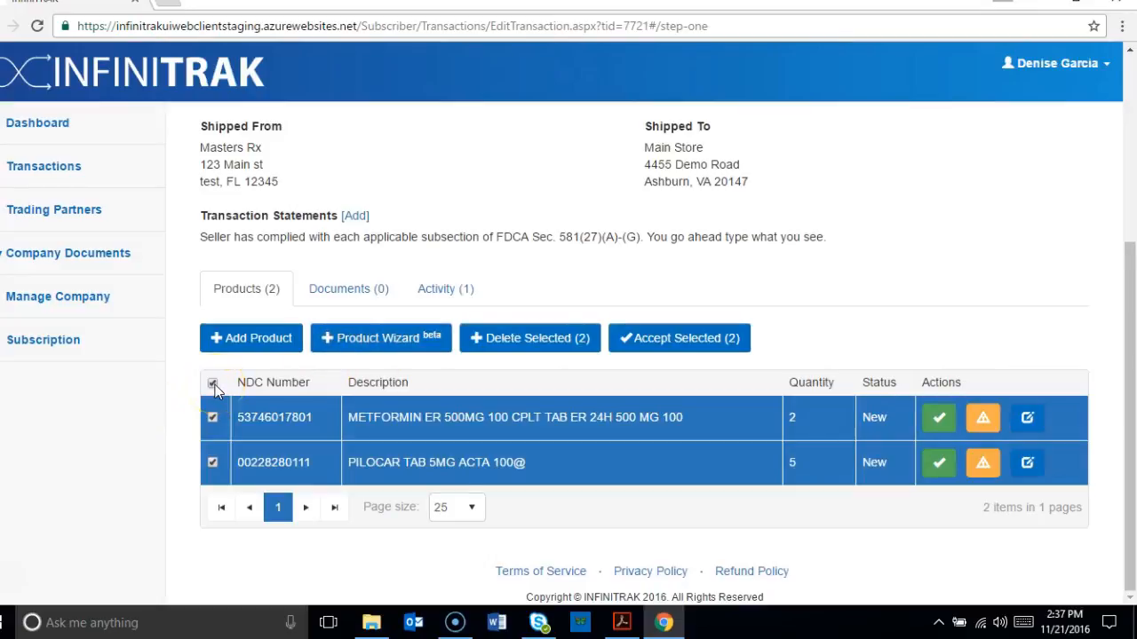
left_click(665, 346)
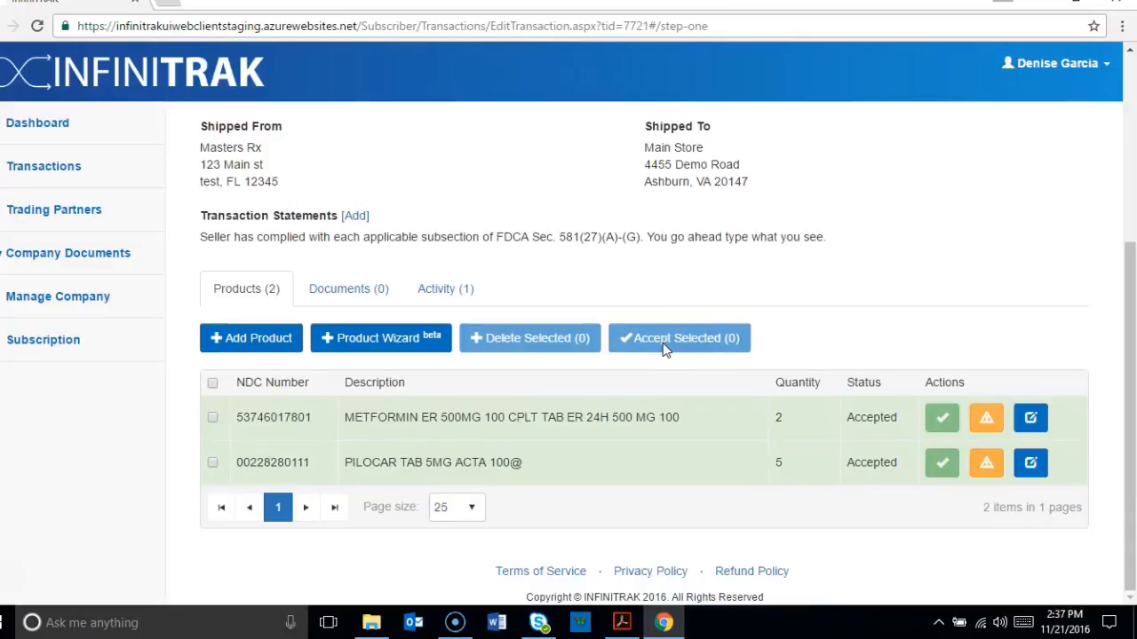
left_click_drag(1121, 249, 1123, 75)
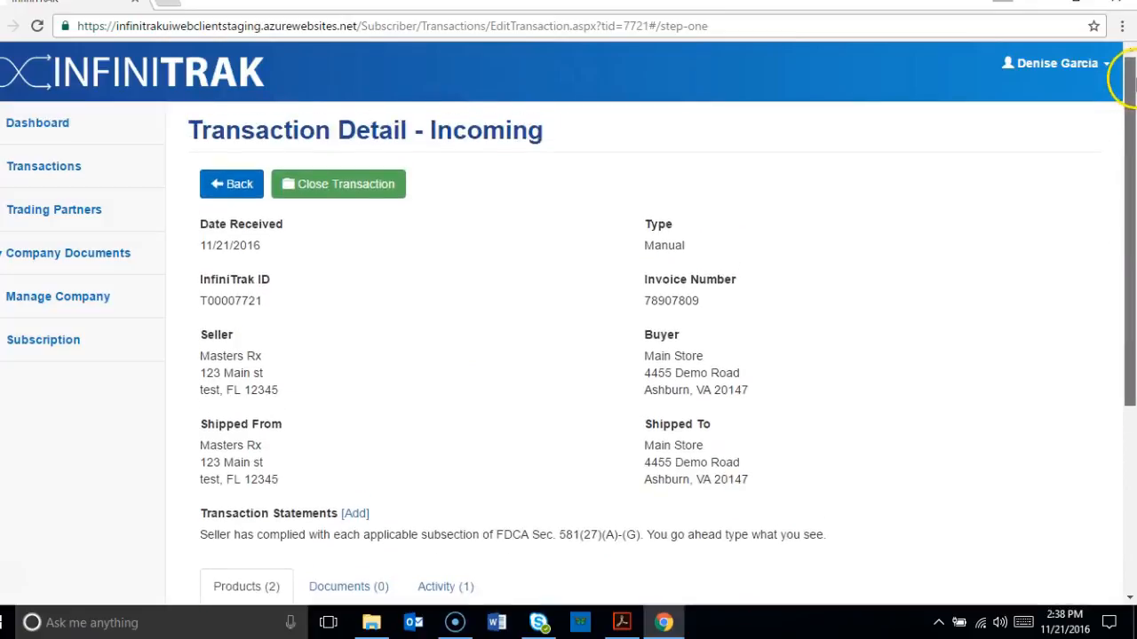
left_click(382, 188)
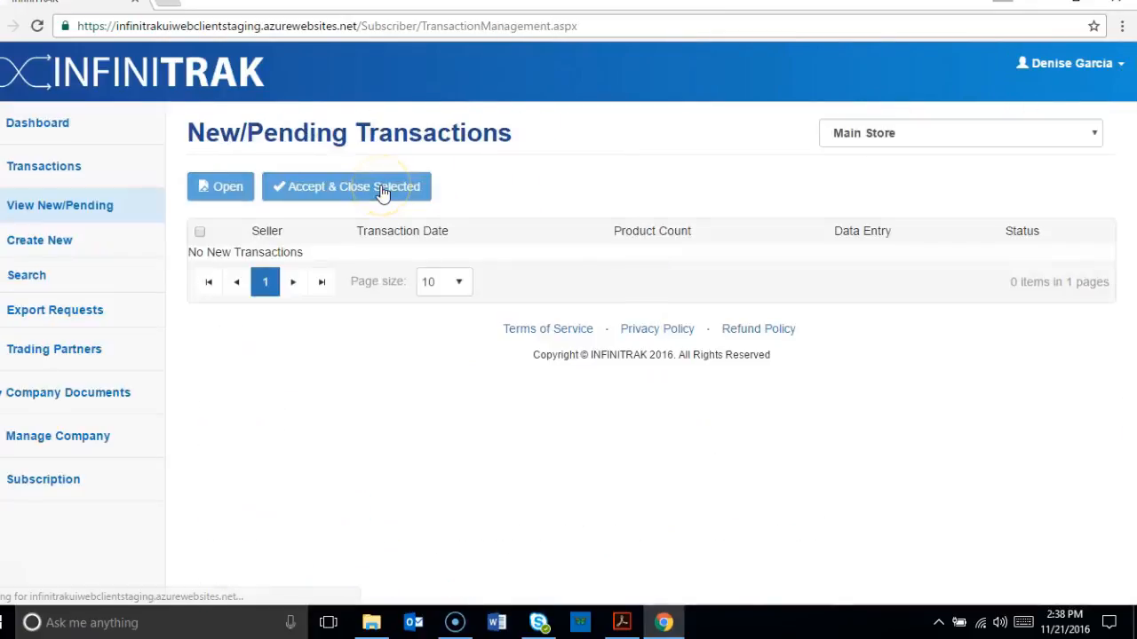